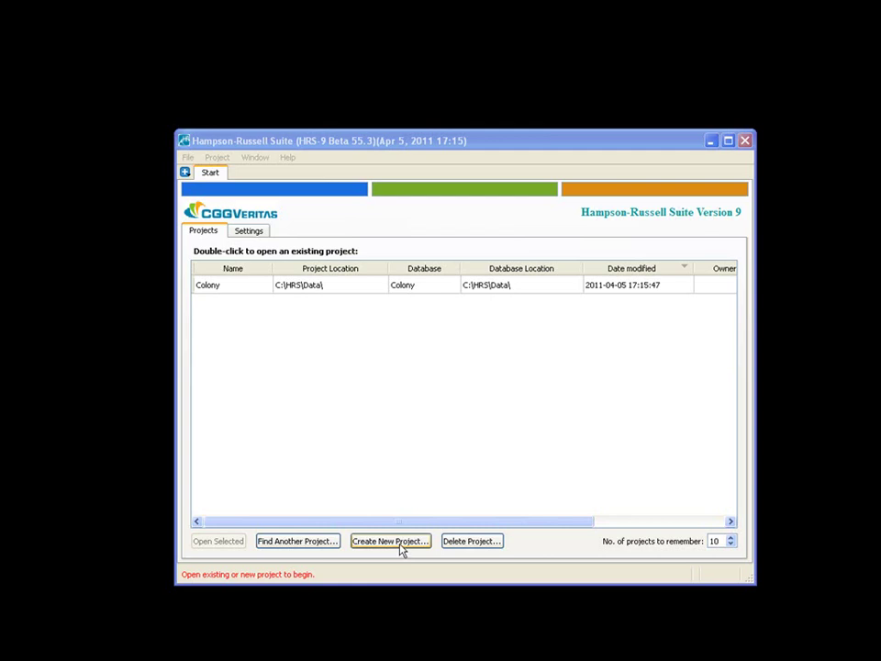
Create a new project named DataLoading
left_click(400, 541)
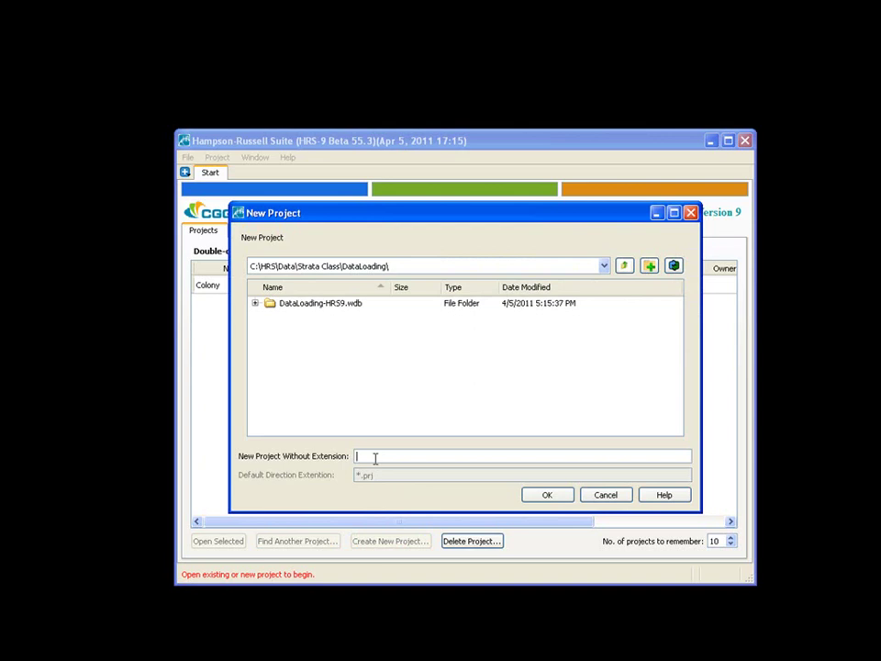
type("DataLoading")
left_click(545, 496)
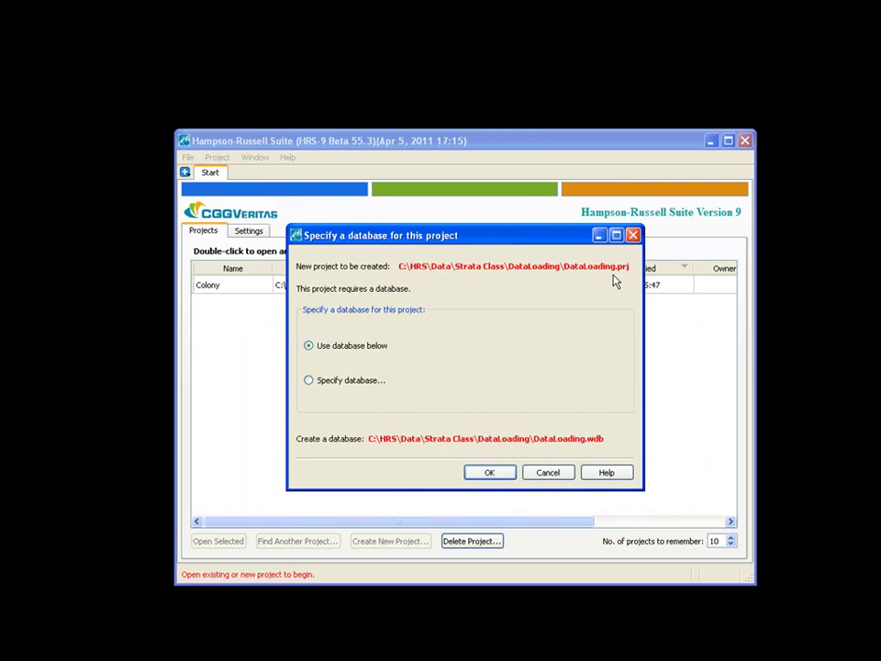
Link the existing DataLoading-HRS9.wdb well database to the project and finish creating it
left_click(313, 383)
left_click(364, 399)
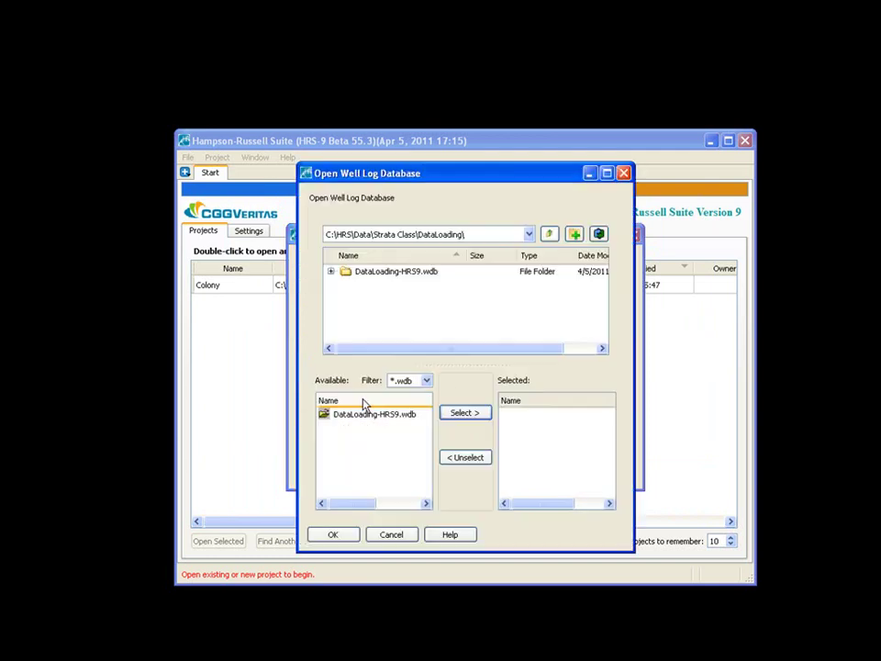
left_click(376, 419)
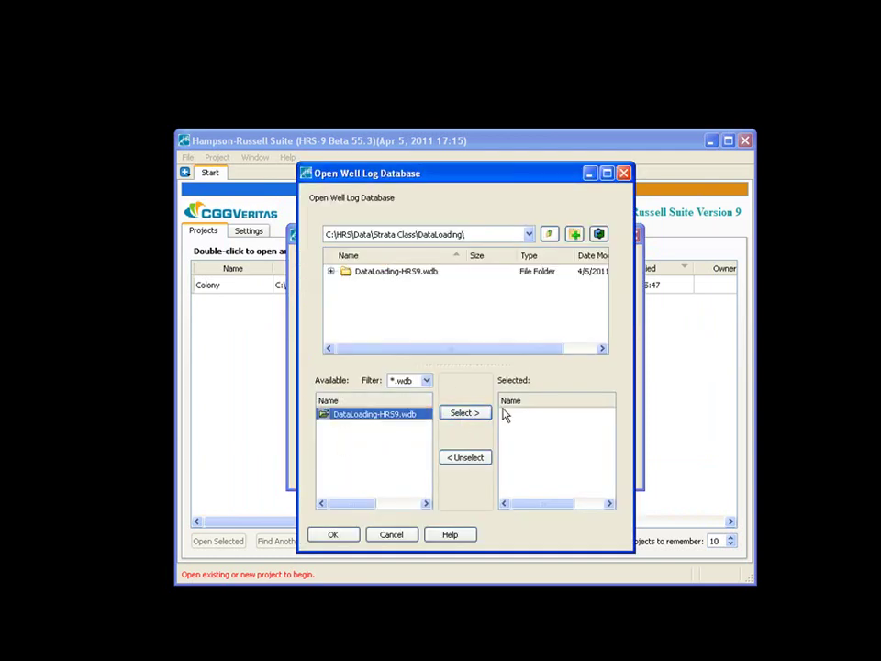
left_click(465, 412)
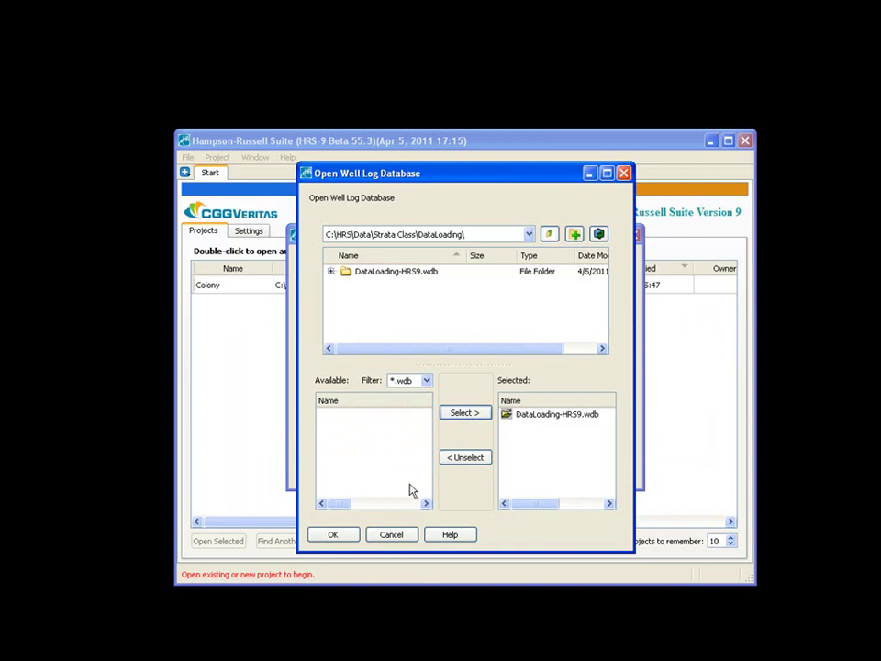
left_click(334, 535)
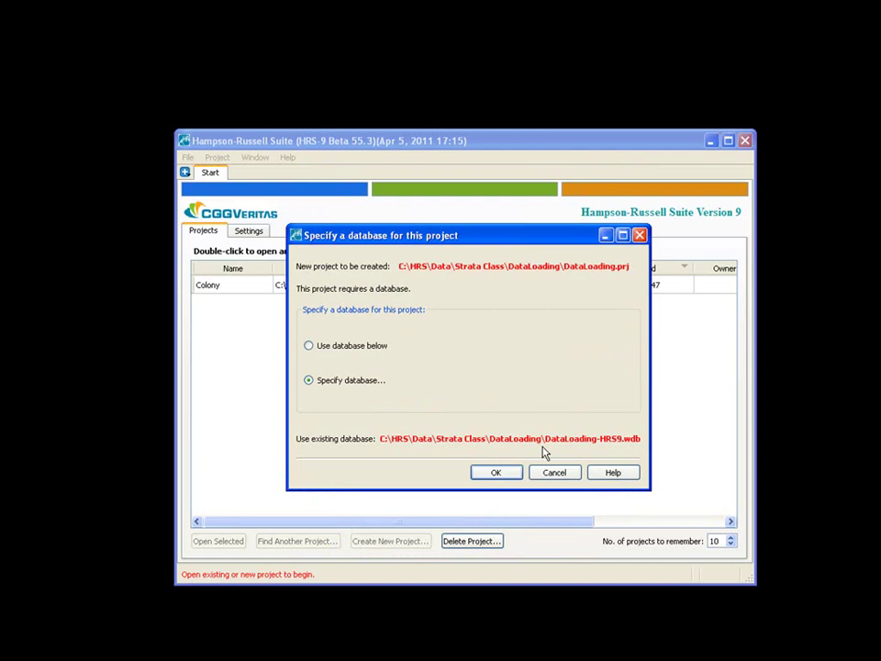
left_click(503, 476)
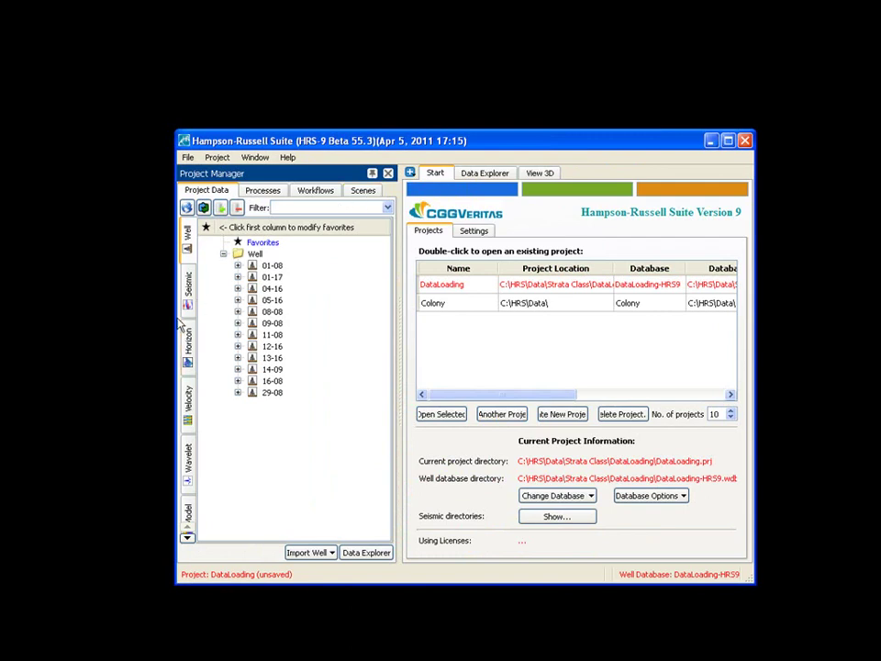
Widen the main window to the left and right so all project columns are visible
left_click_drag(175, 312, 10, 312)
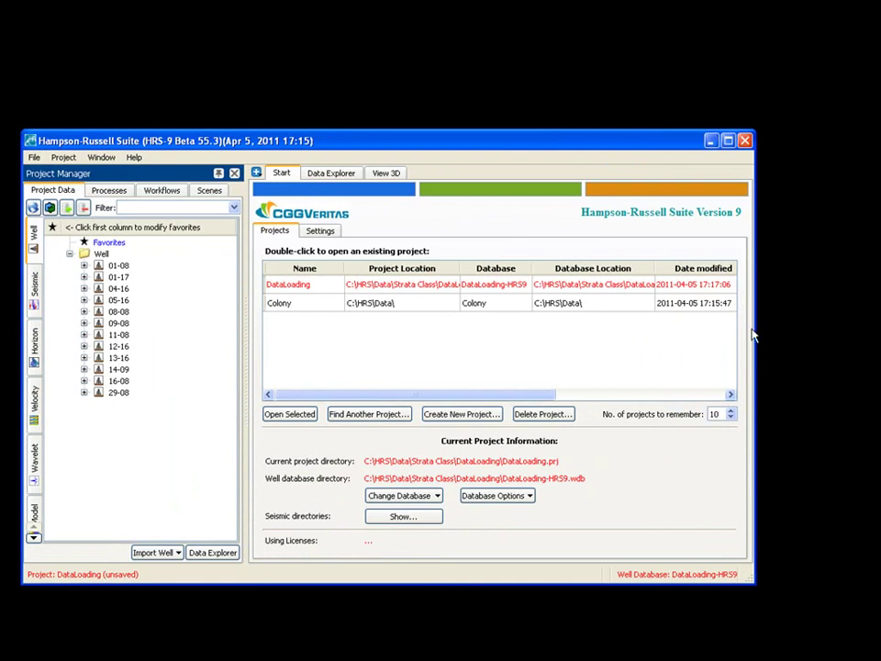
left_click_drag(754, 329, 869, 328)
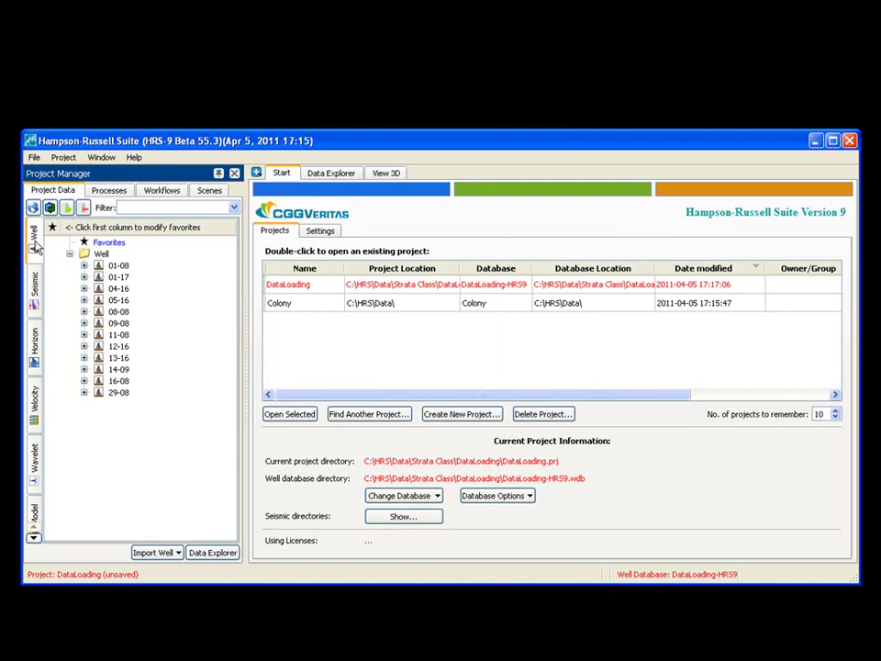
left_click(154, 552)
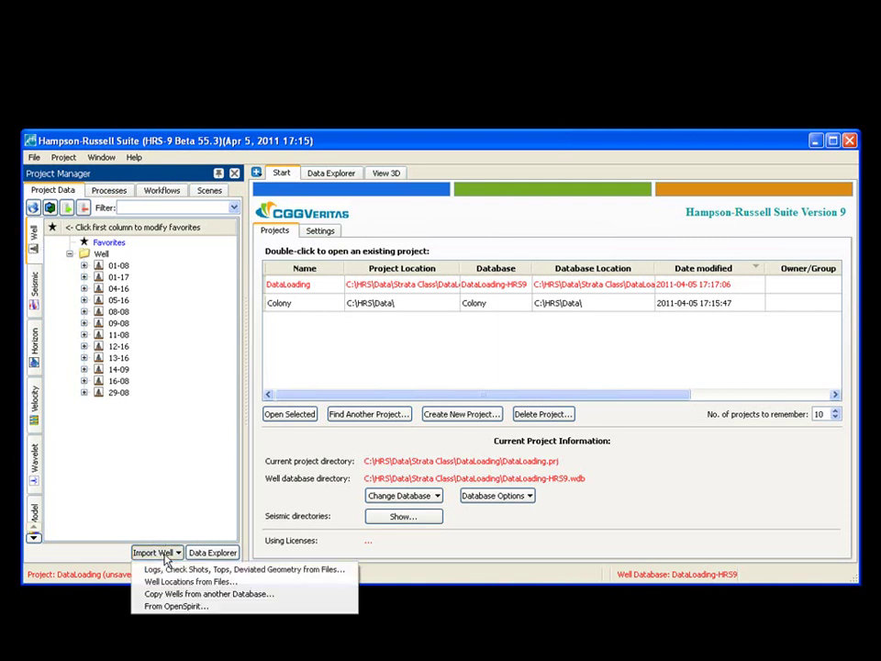
left_click(36, 303)
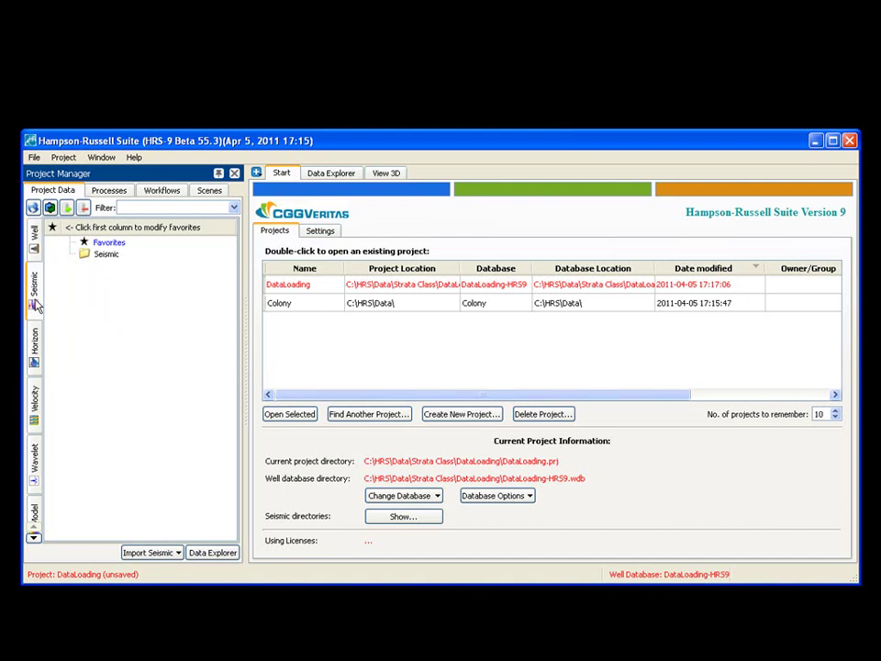
left_click(158, 552)
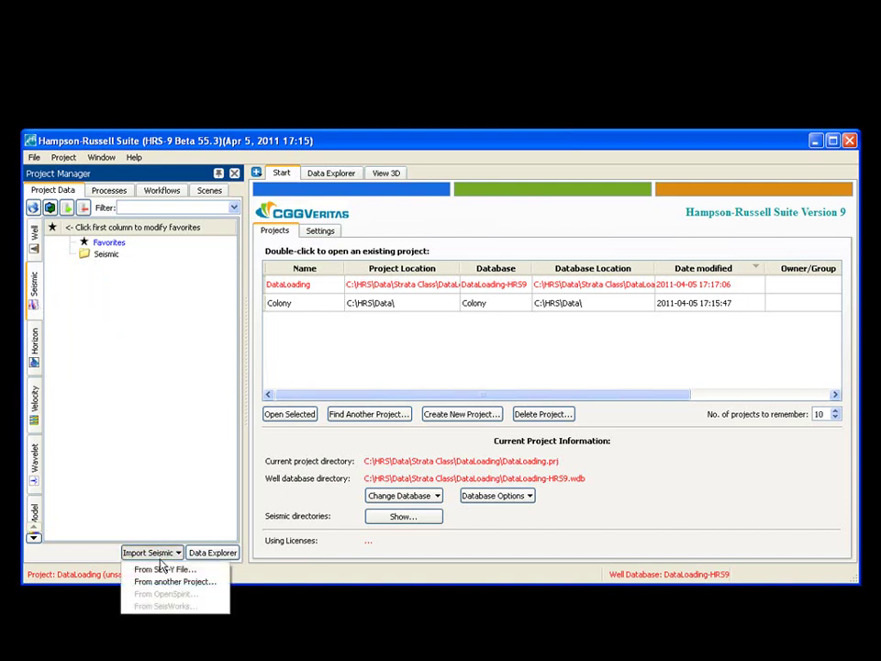
left_click(164, 434)
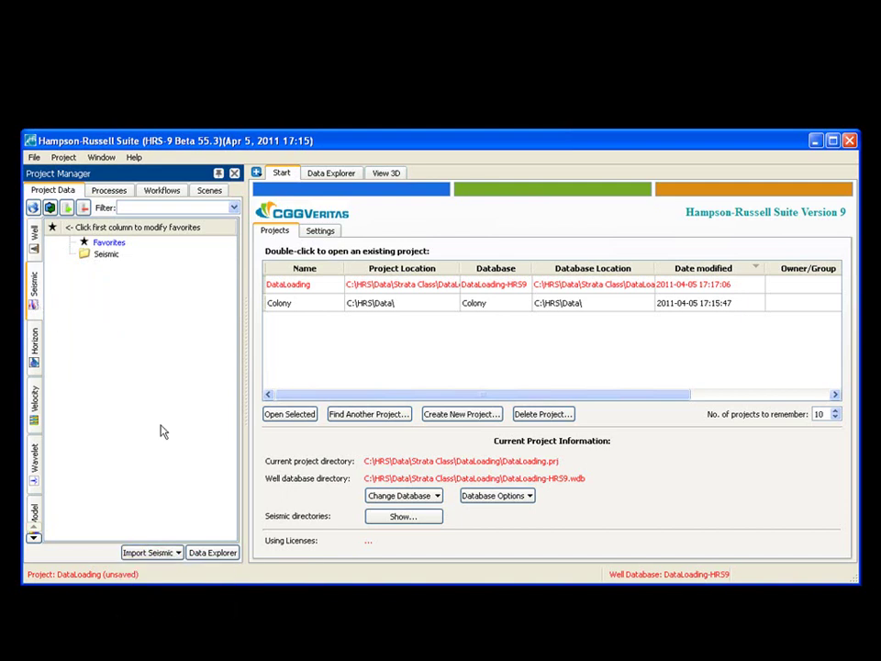
left_click(36, 252)
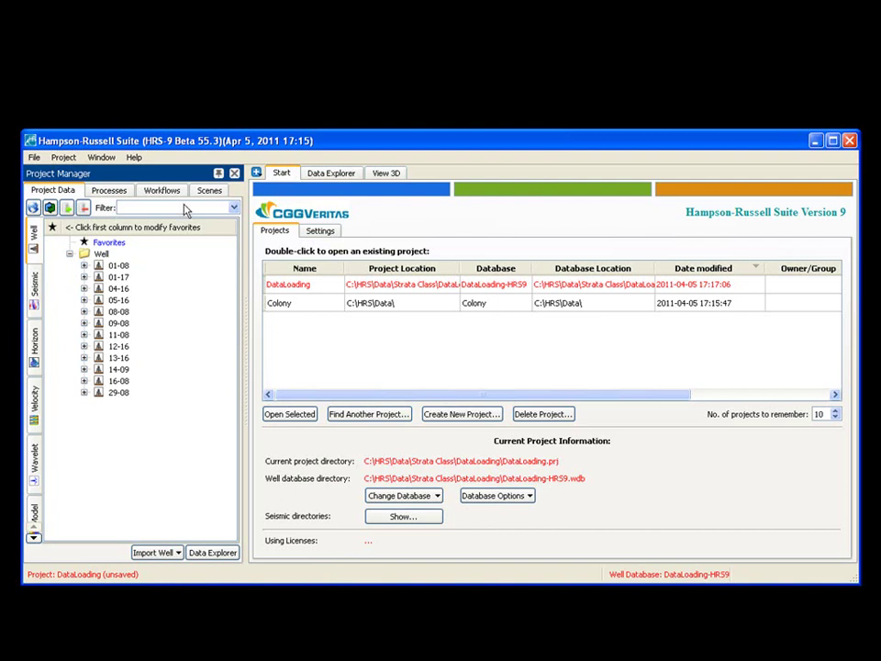
Import 09-17_logs.las into well 09-17, accepting the default log and depth-time settings
left_click(154, 553)
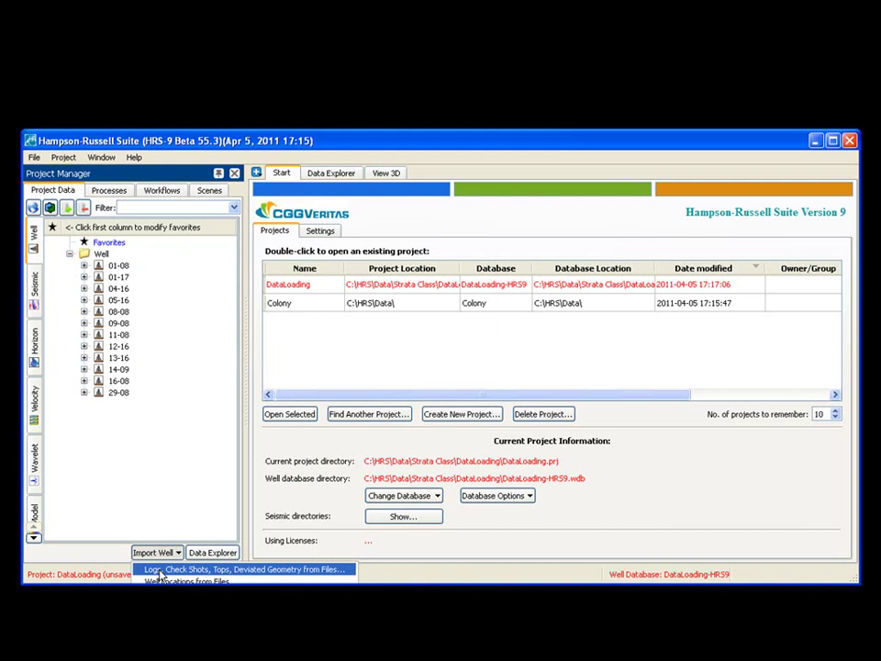
left_click(158, 570)
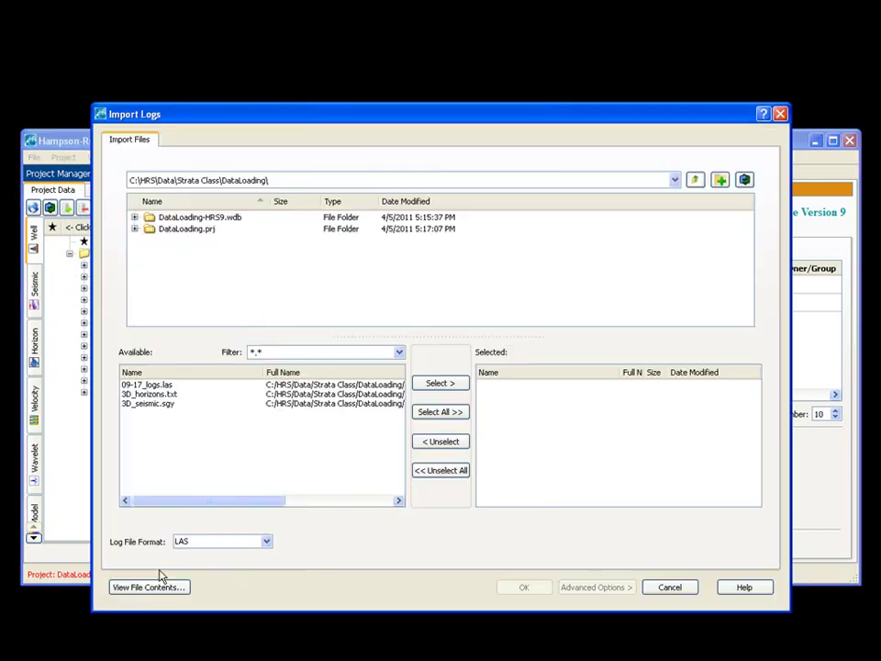
left_click(157, 386)
left_click(438, 384)
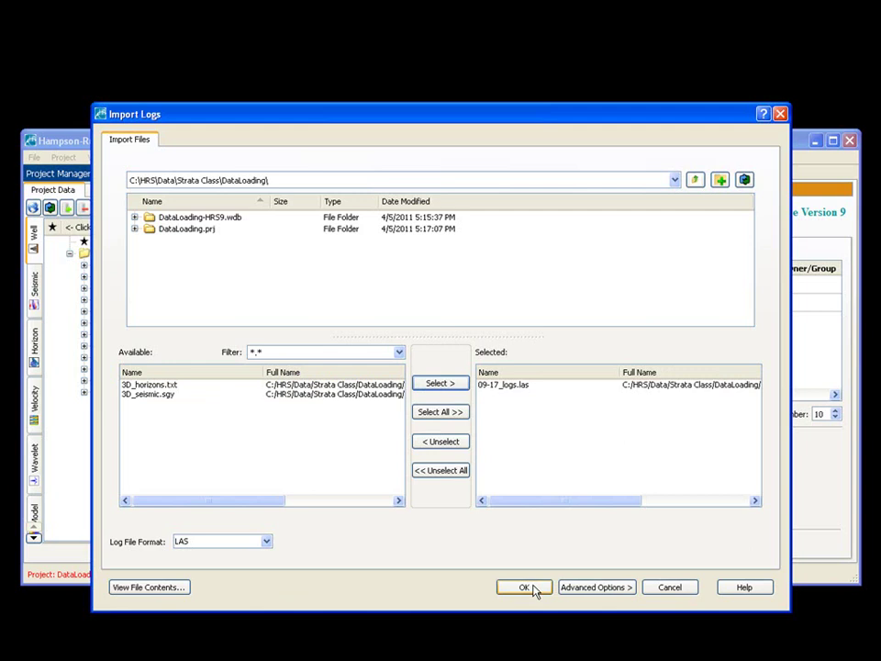
left_click(587, 588)
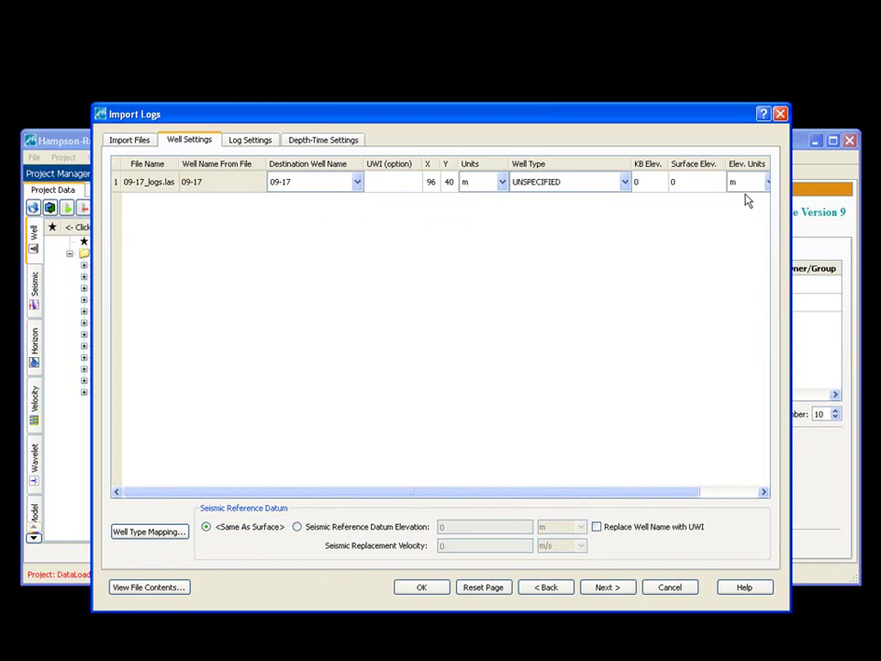
left_click(612, 594)
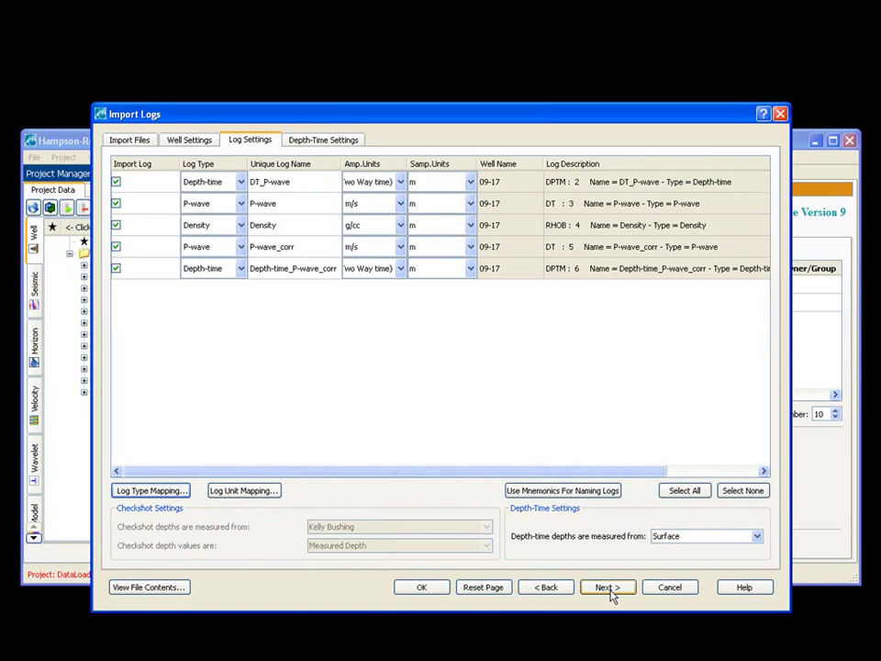
left_click(610, 590)
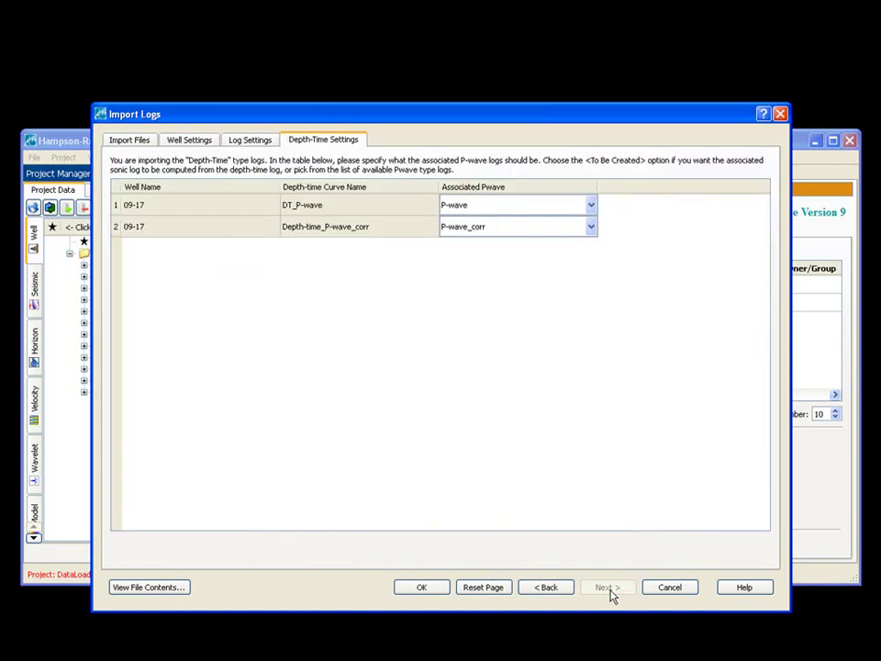
left_click(439, 592)
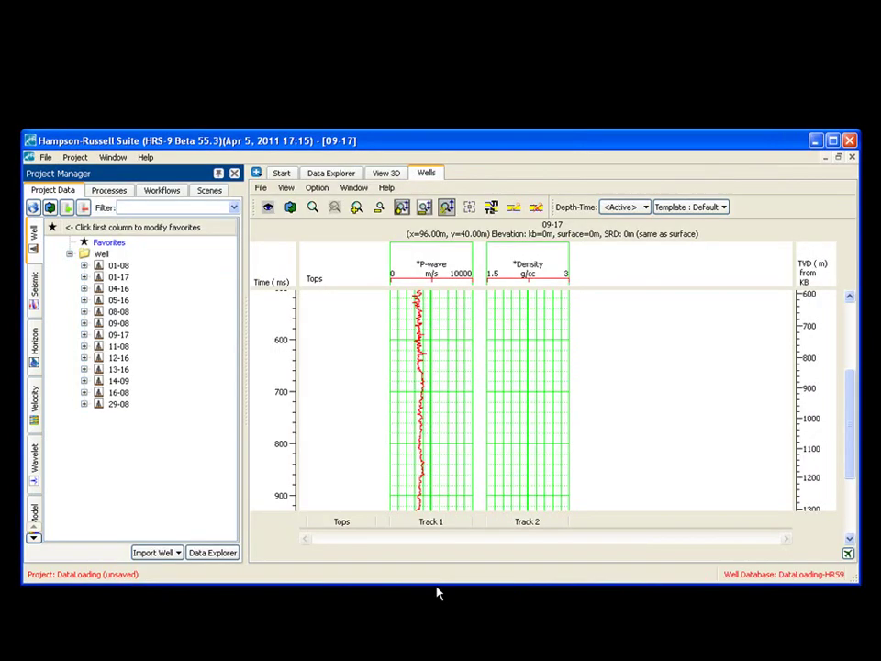
Scroll the log display to 800–1100 ms and select well 09-17 to show its viking, mannville, glauc and miss tops
left_click_drag(848, 419, 848, 472)
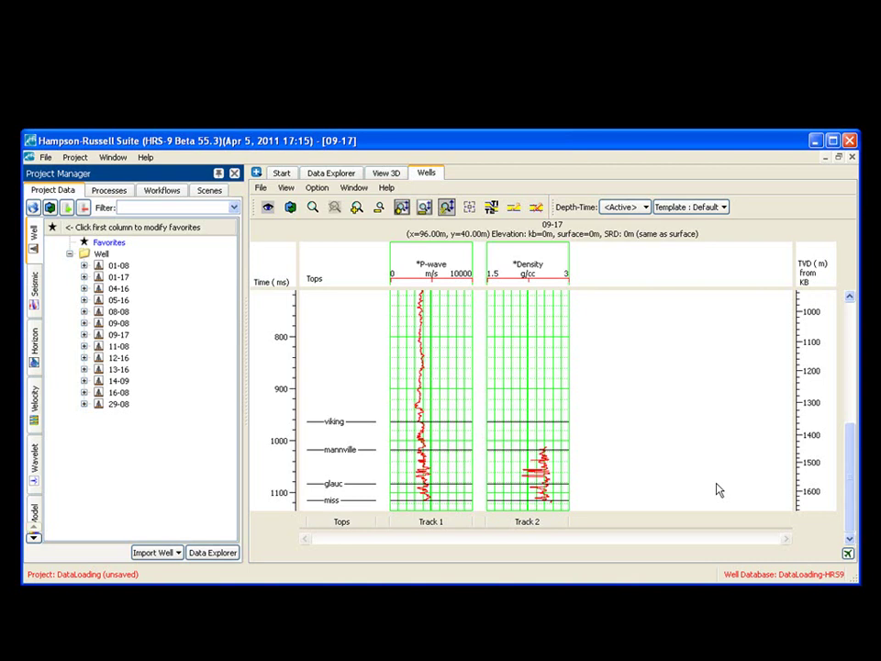
left_click(121, 337)
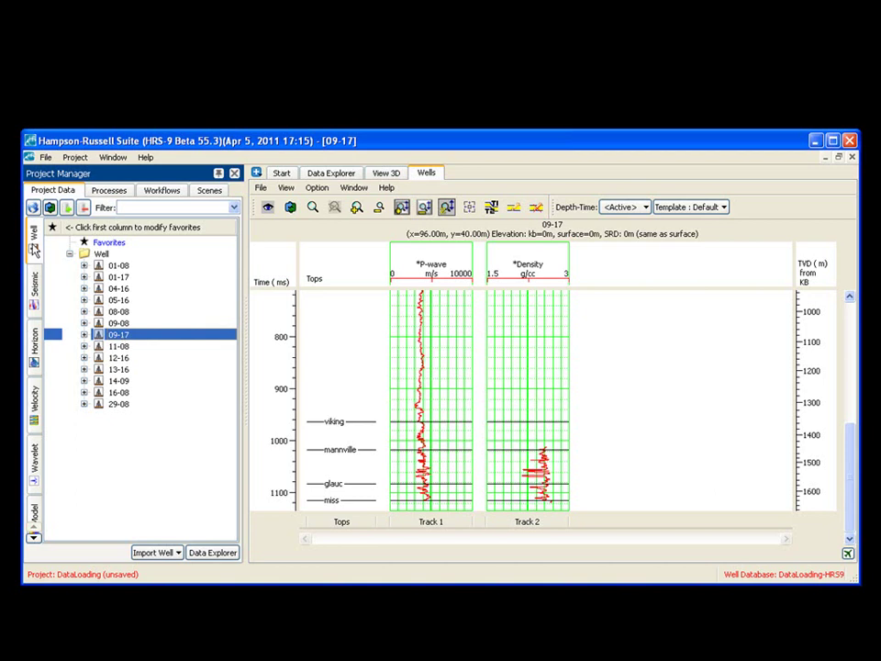
left_click(66, 185)
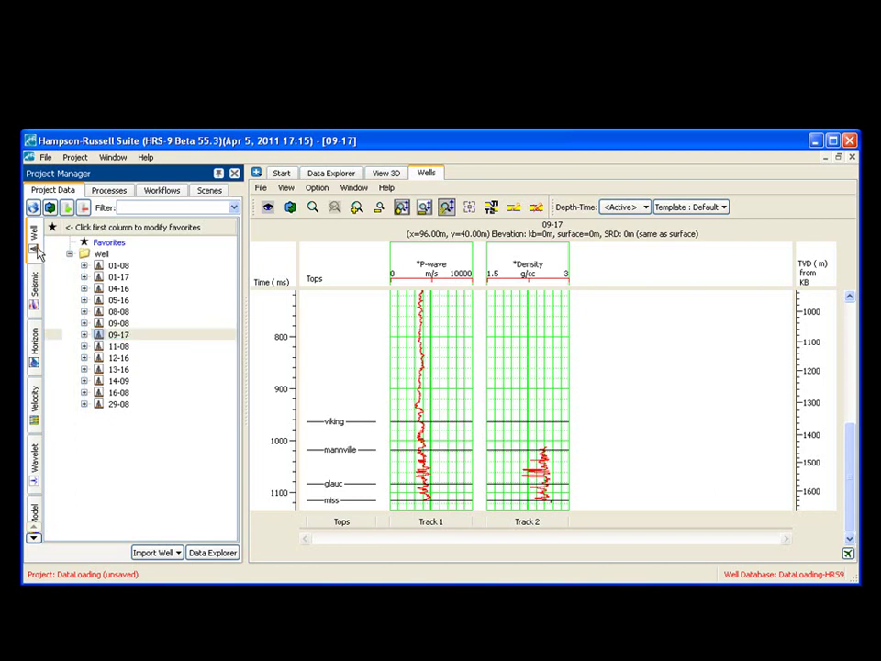
left_click(176, 554)
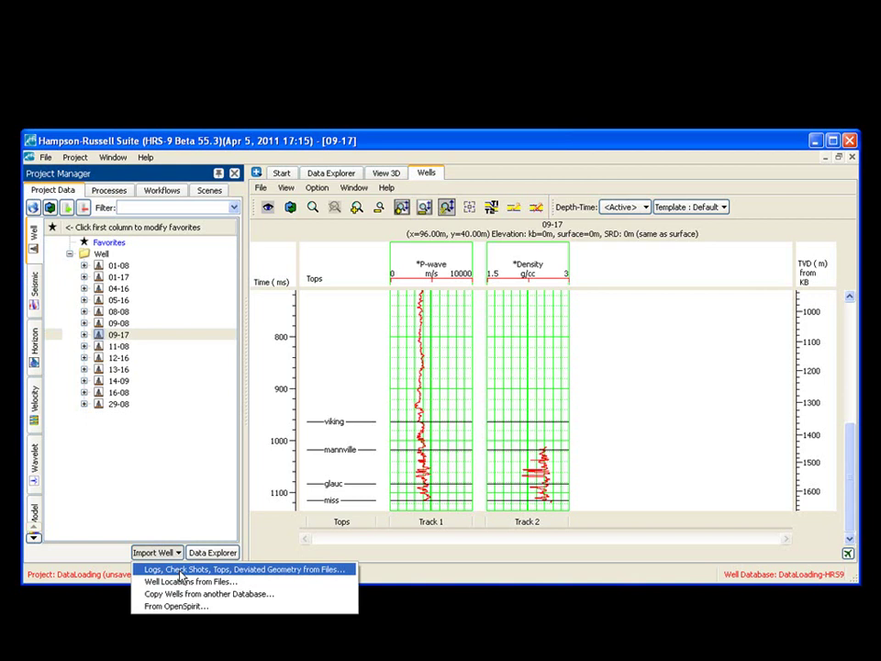
left_click(150, 444)
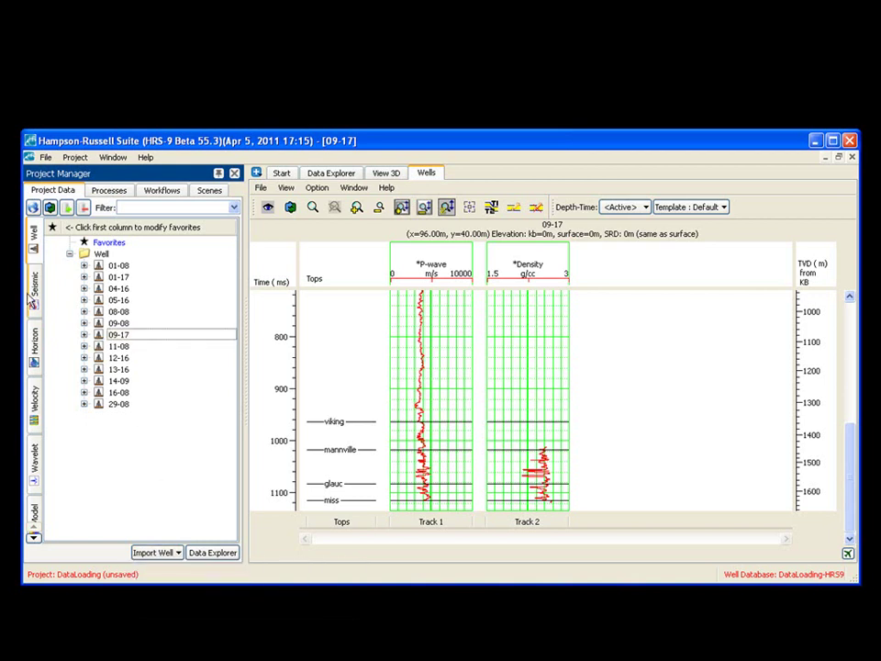
Choose 3D_seismic.sgy as the SEG-Y seismic file to load
left_click(34, 292)
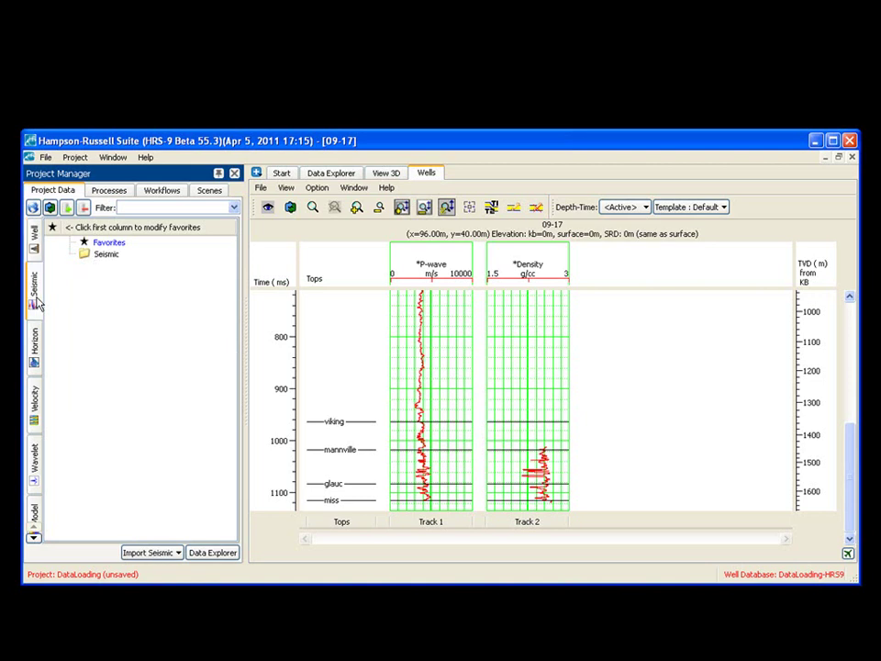
left_click(173, 555)
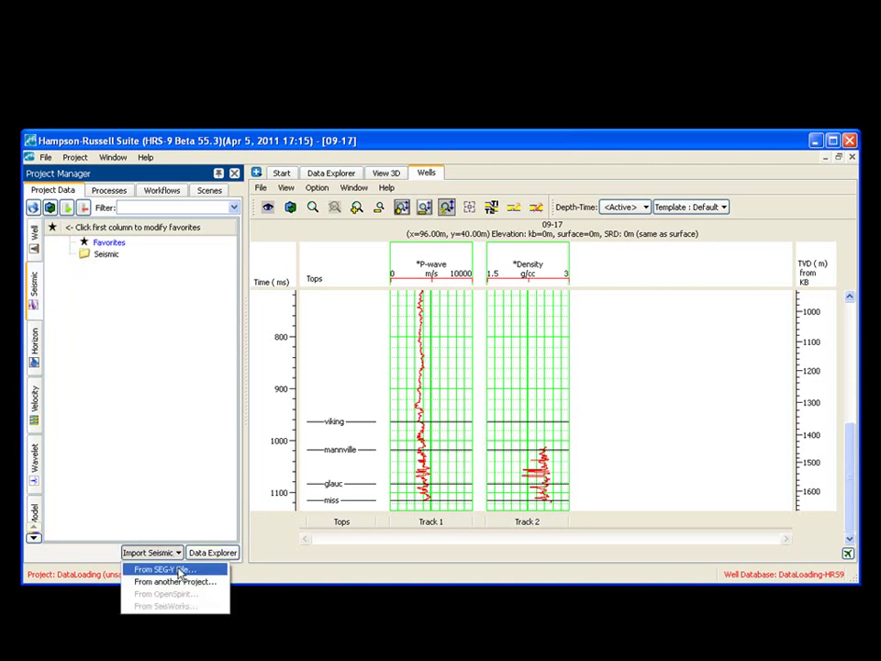
left_click(181, 571)
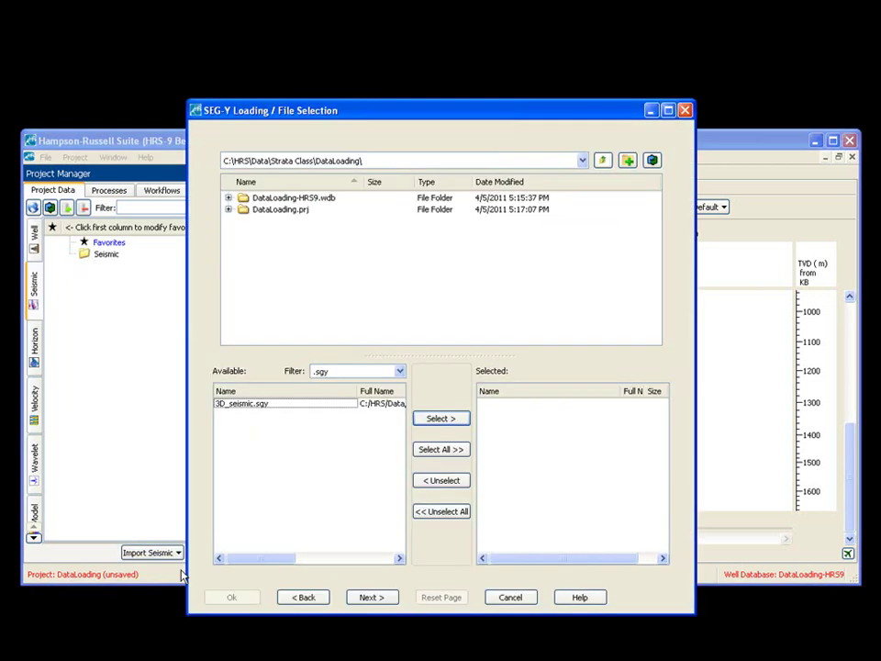
left_click(252, 404)
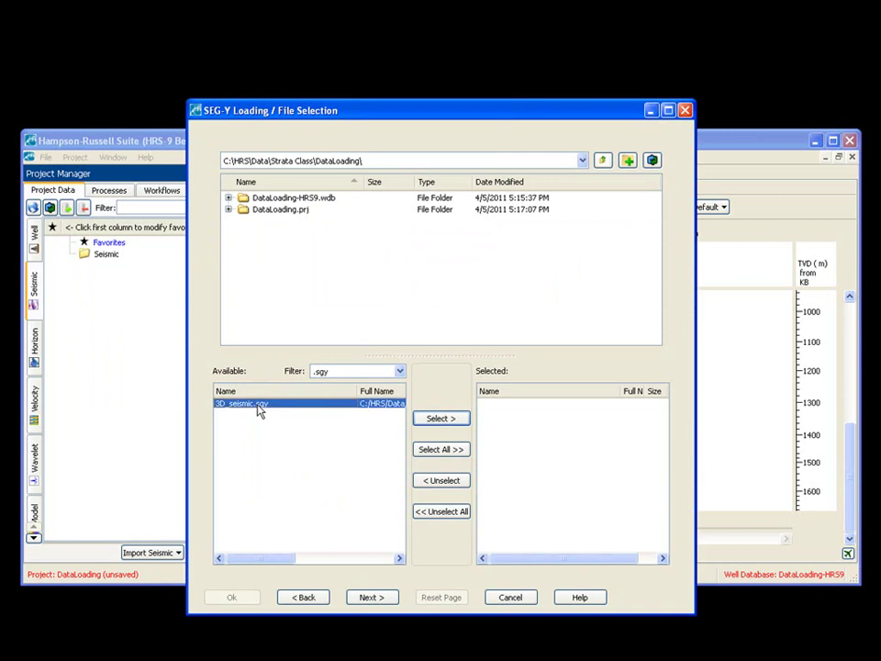
left_click(446, 418)
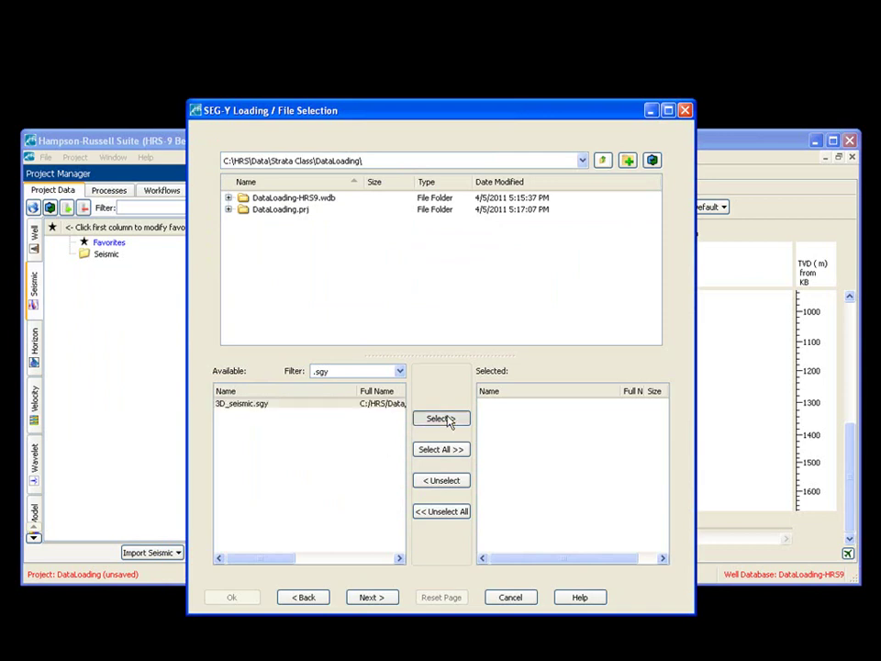
Keep 3D post-stack geometry and default volume settings to reach the trace headers (Inline 181, Xline 185)
left_click(371, 599)
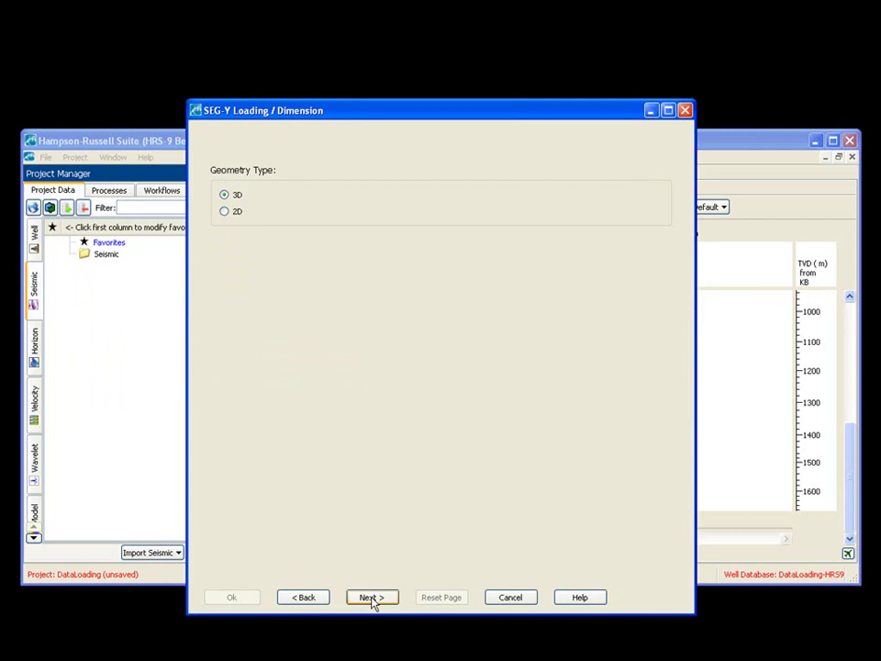
left_click(372, 598)
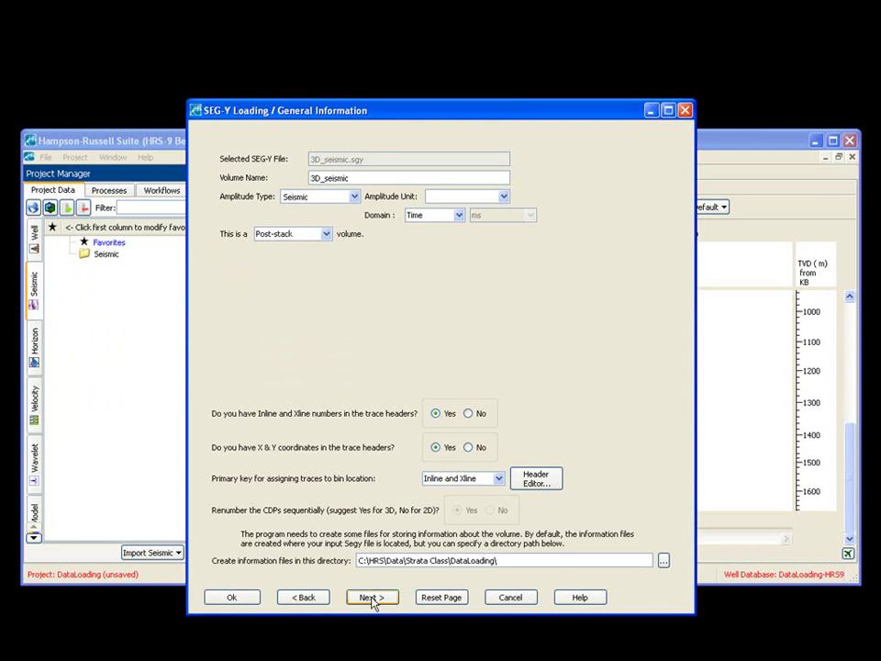
left_click(372, 597)
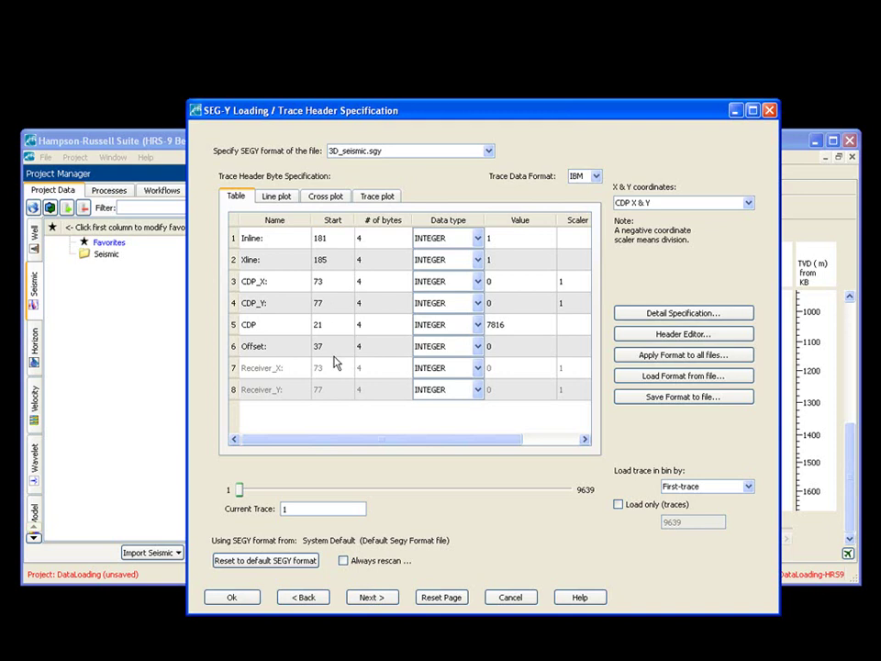
Review the EBCDIC, line and trace headers, then confirm scanning 3D_seismic.sgy for geometry
left_click(651, 337)
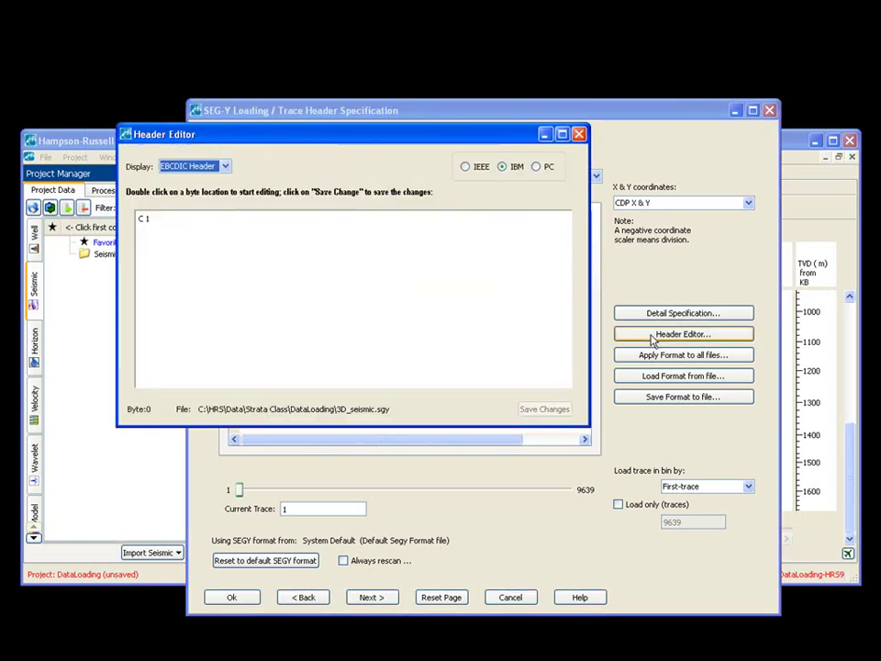
left_click(224, 167)
left_click(182, 187)
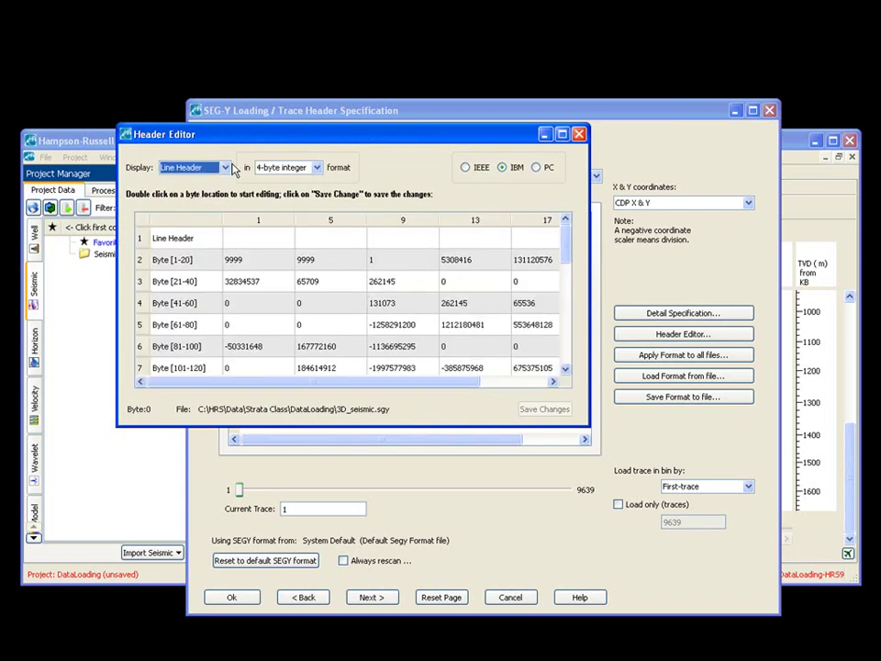
left_click(225, 167)
left_click(204, 201)
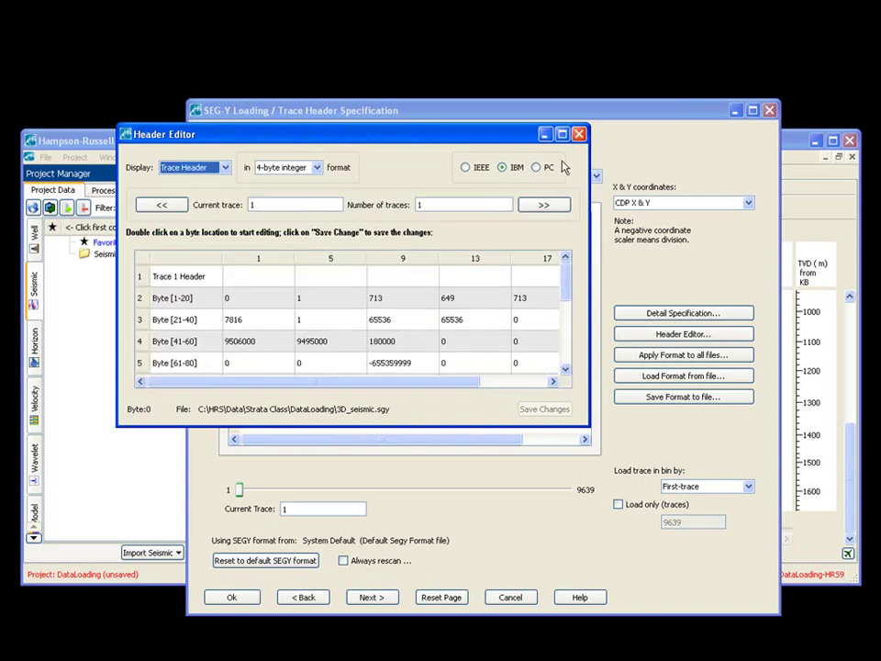
left_click(578, 134)
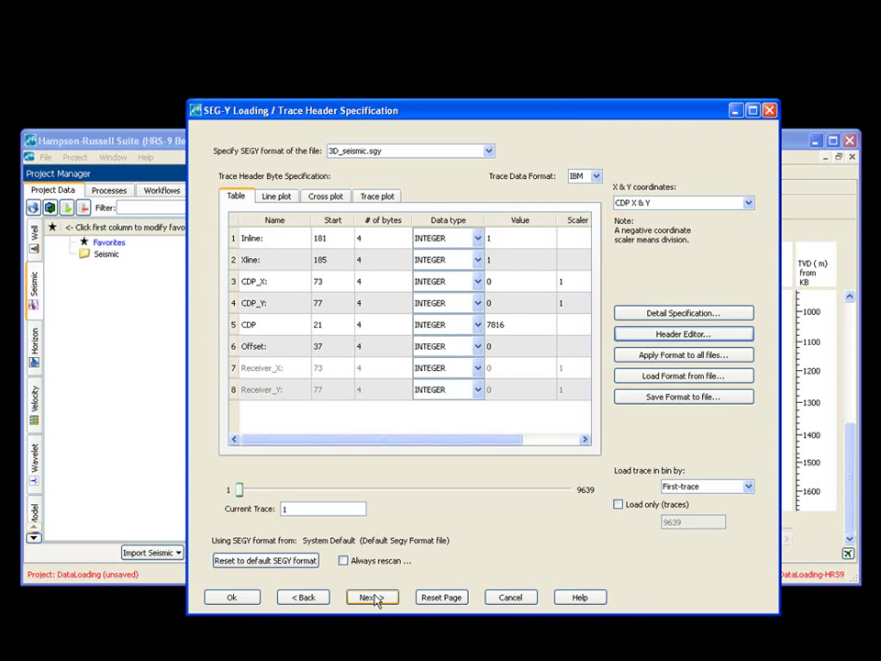
left_click(235, 597)
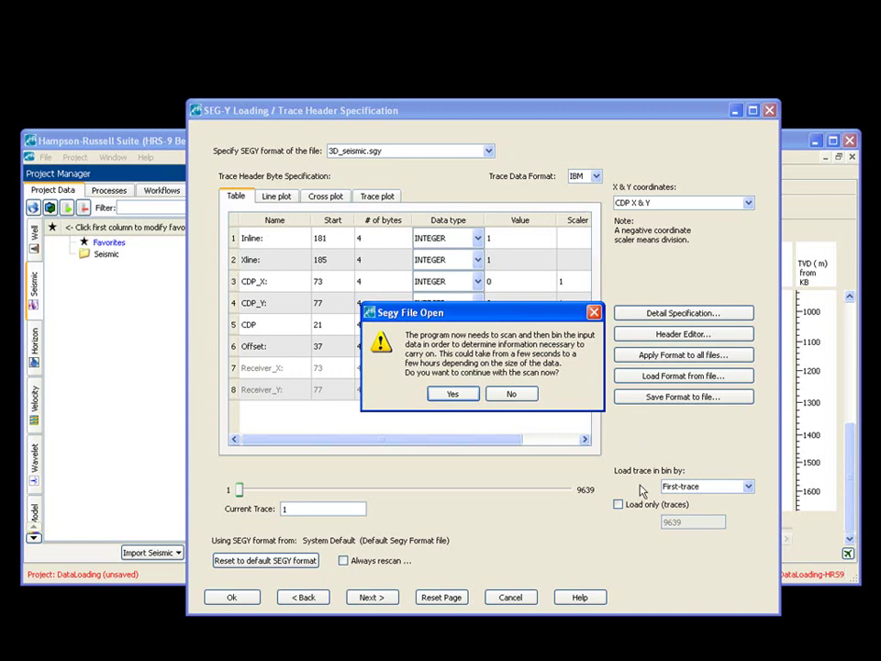
left_click(453, 394)
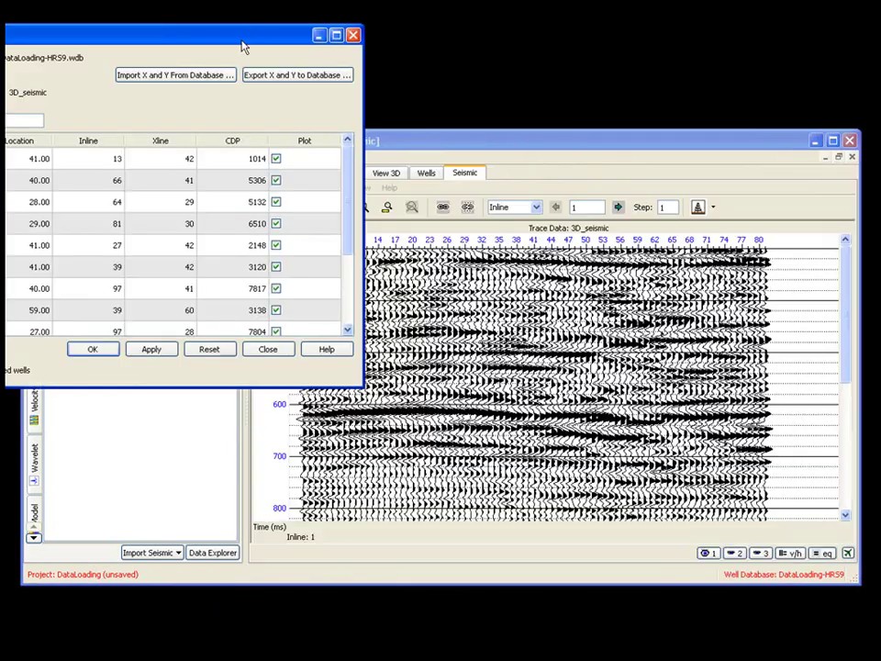
Accept the Well Map Table positions to display 3D_seismic Inline 1 from 300 to 826 ms
mouse_move(244, 40)
left_mouse_down()
mouse_move(444, 249)
mouse_move(637, 220)
left_mouse_up()
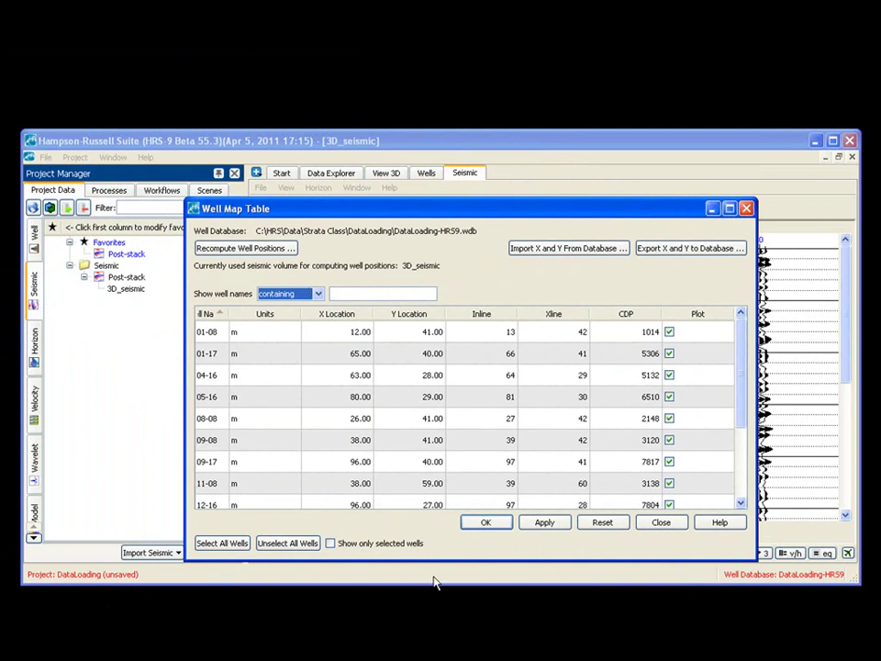
left_click_drag(740, 370, 648, 305)
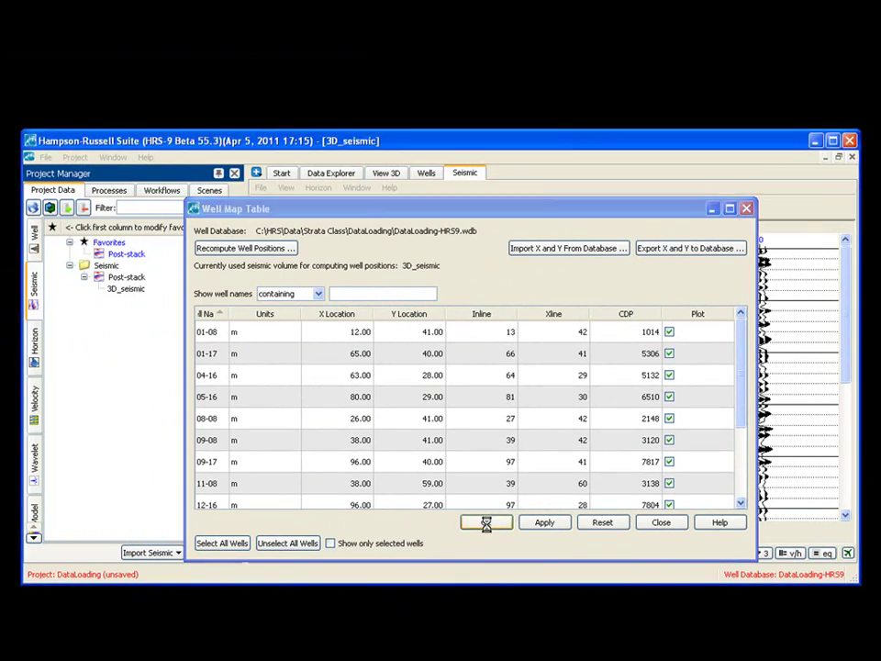
left_click(486, 523)
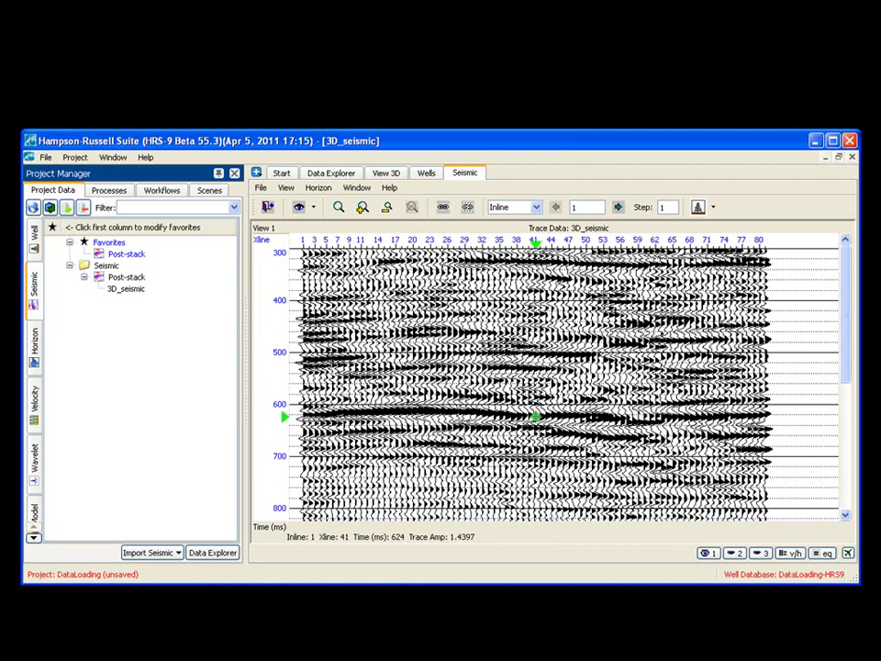
left_click_drag(845, 357, 839, 312)
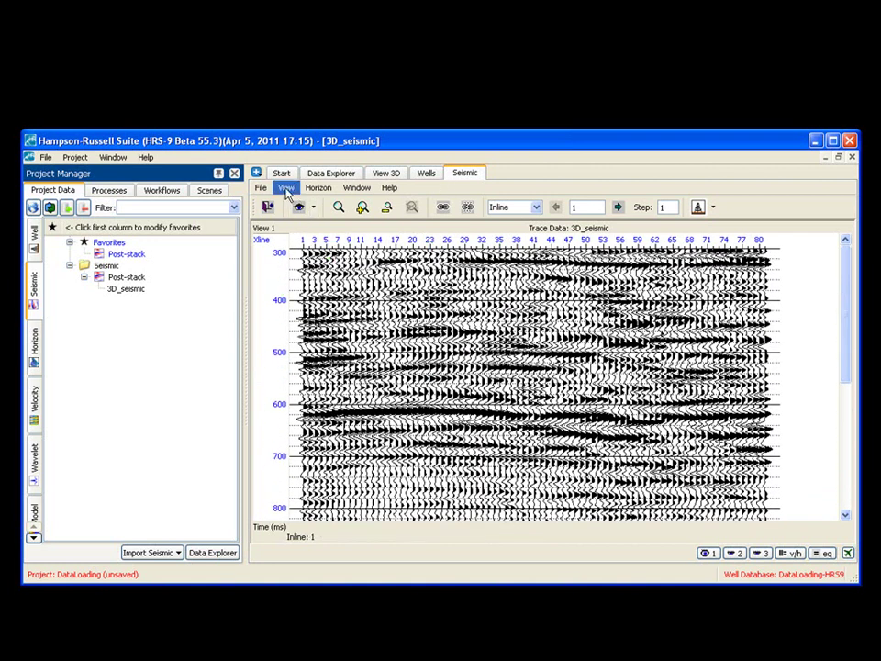
Pick well 11-08 on the Base Map to display Inline 39 through it
left_click(287, 189)
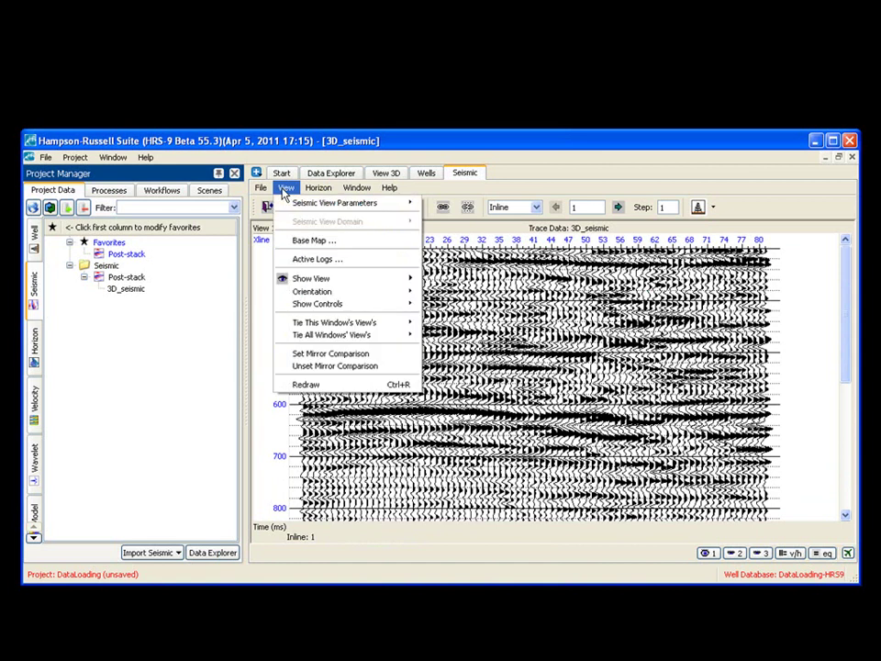
left_click(301, 242)
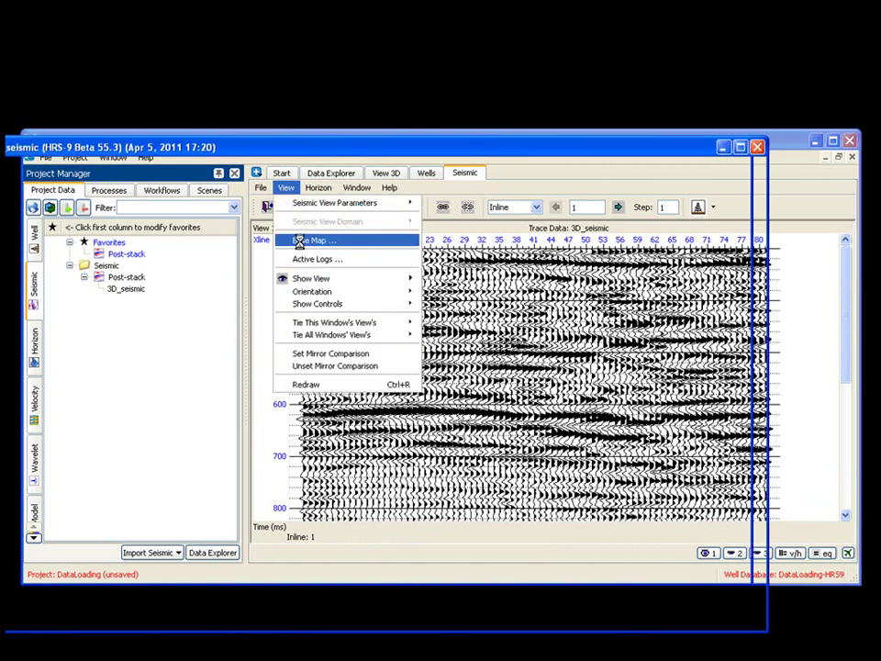
left_click_drag(258, 158, 355, 150)
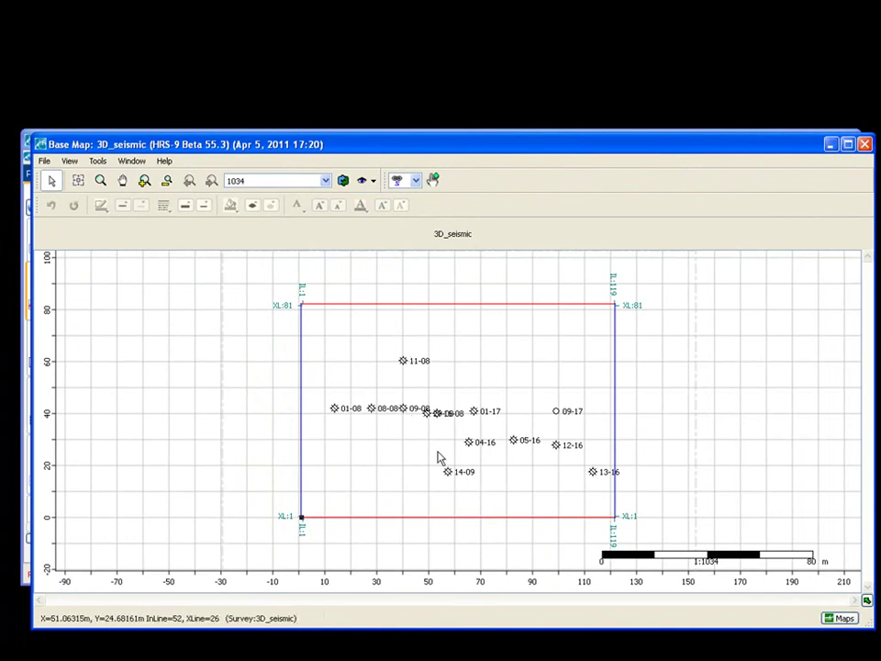
left_click(419, 368)
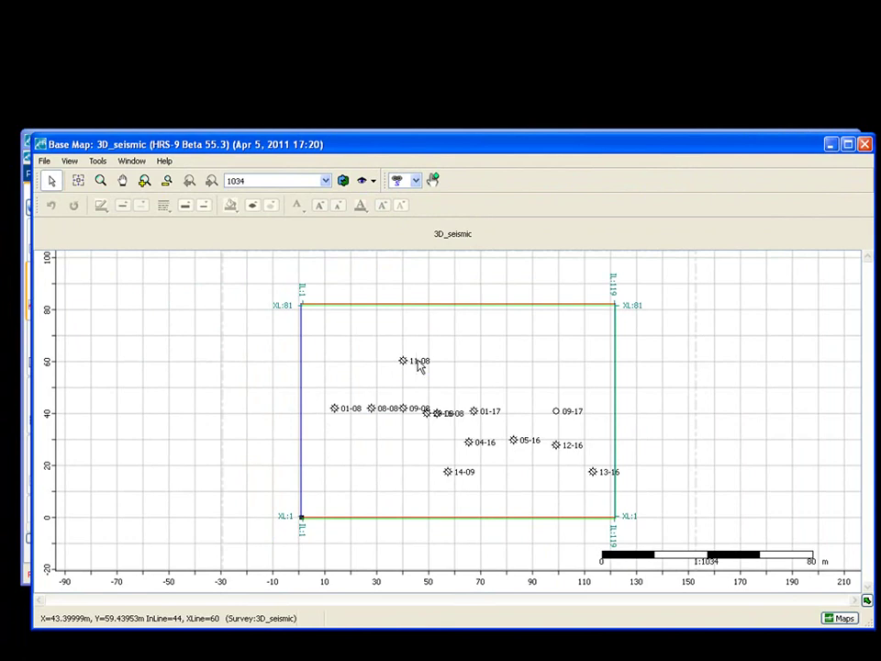
left_click(405, 364)
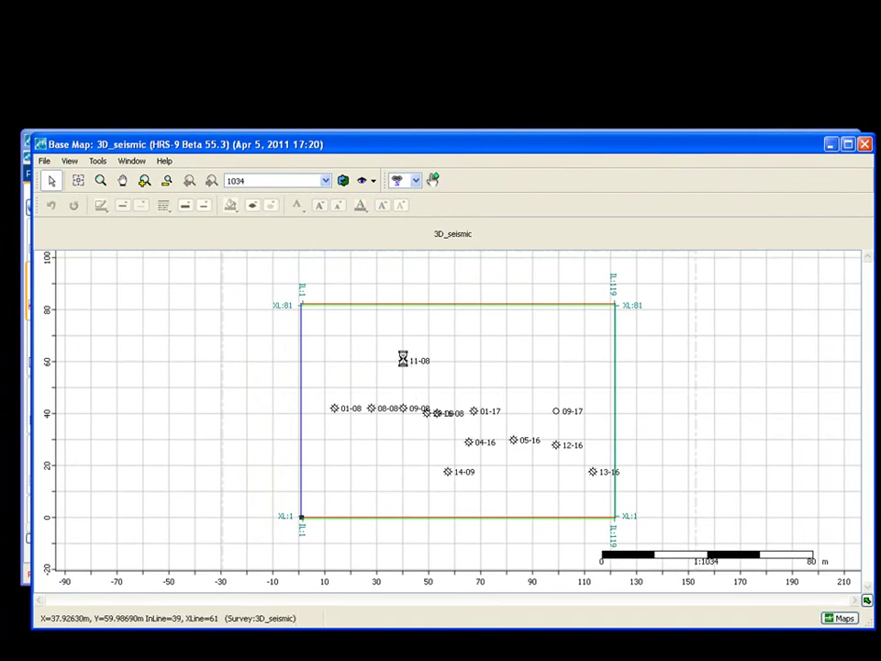
left_click_drag(389, 147, 391, 626)
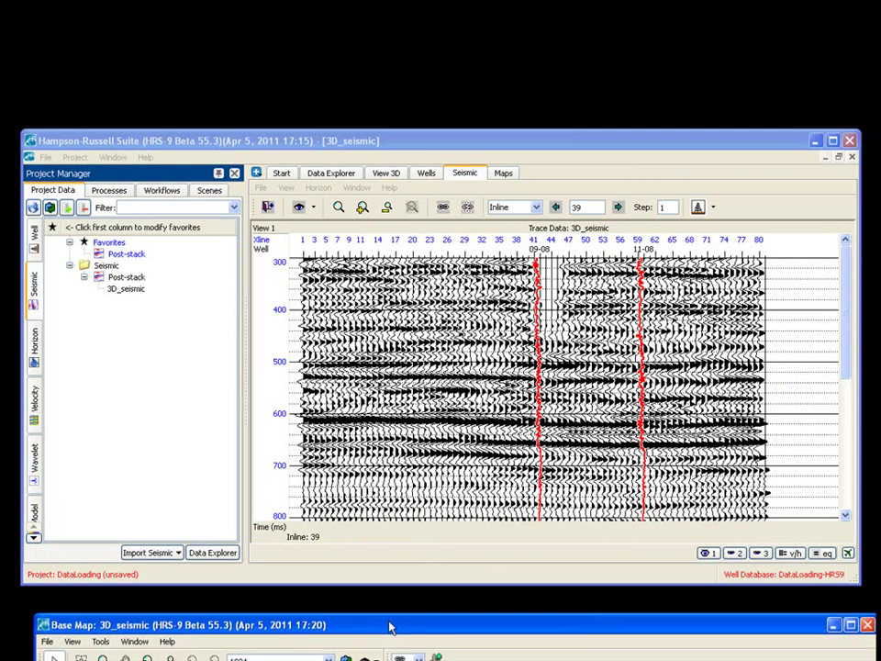
Close the base map and jump to wells 13-16 (inline 111), 05-16 (81), 29-08 (48), 08-08 (27)
left_click(867, 625)
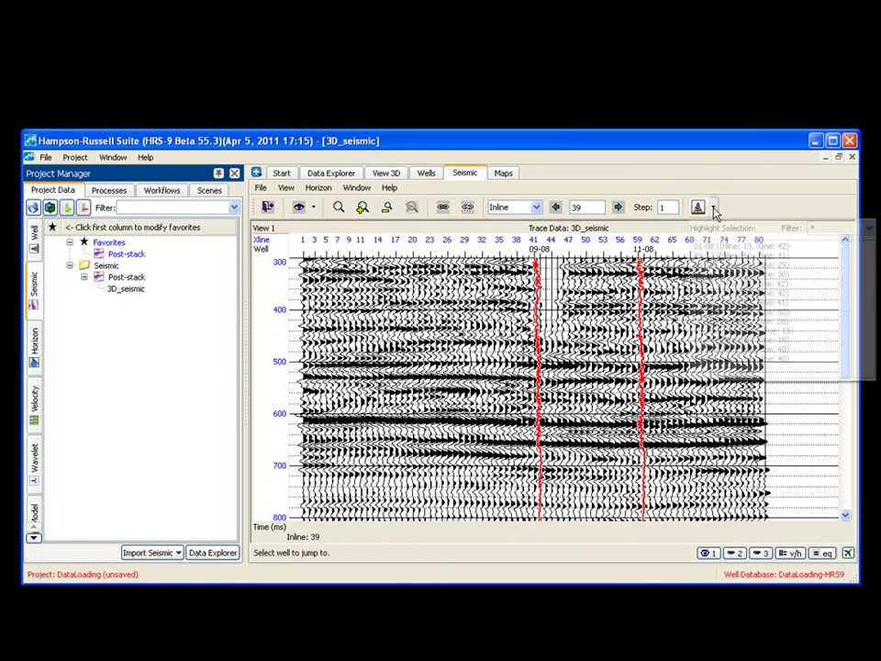
left_click(714, 208)
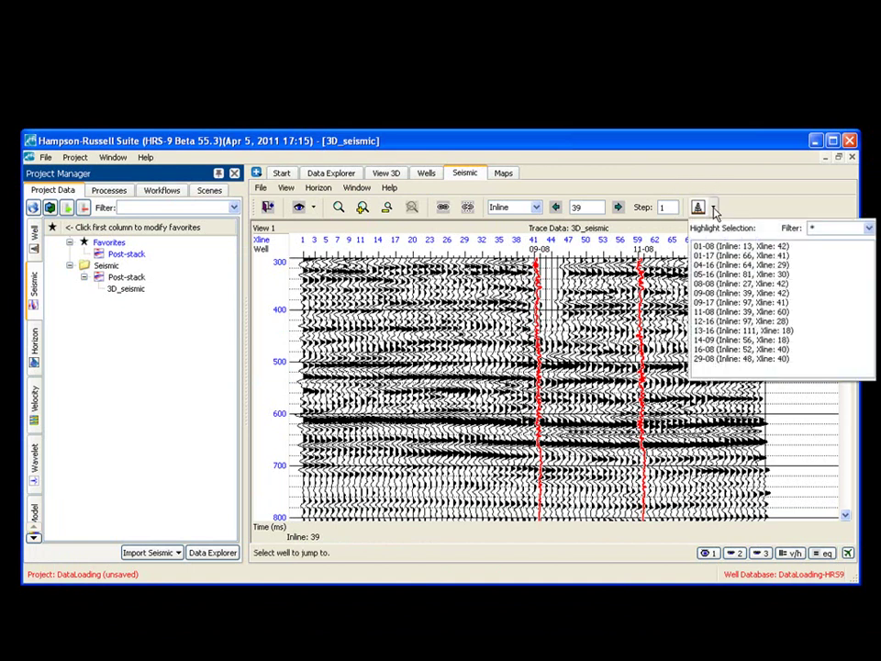
left_click(737, 333)
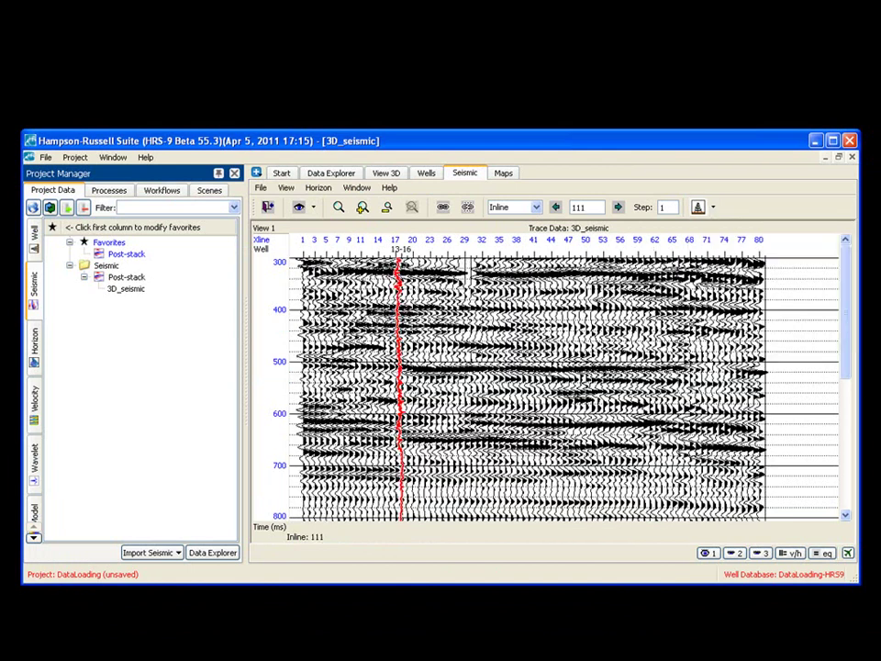
left_click_drag(848, 362, 842, 415)
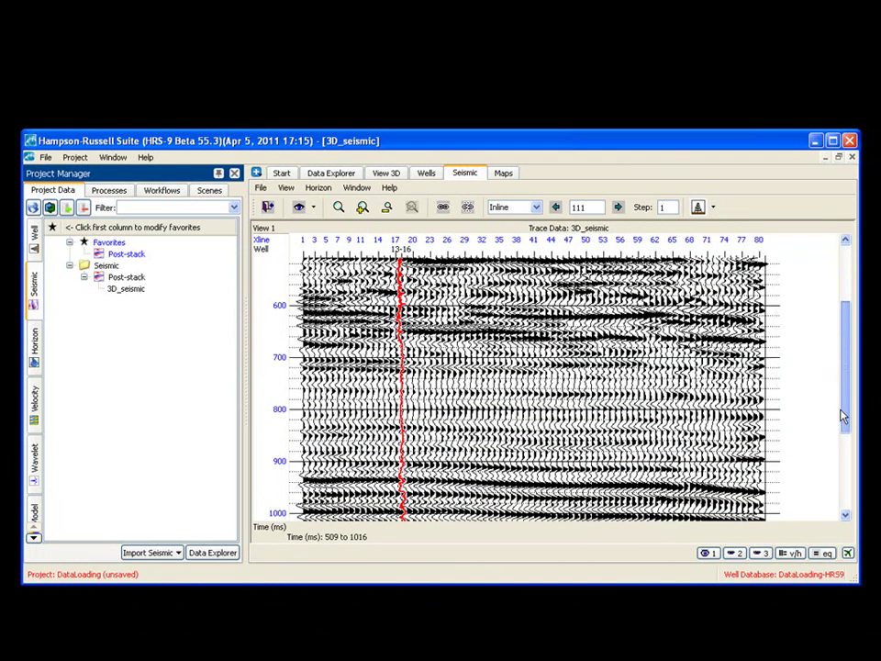
left_click(713, 208)
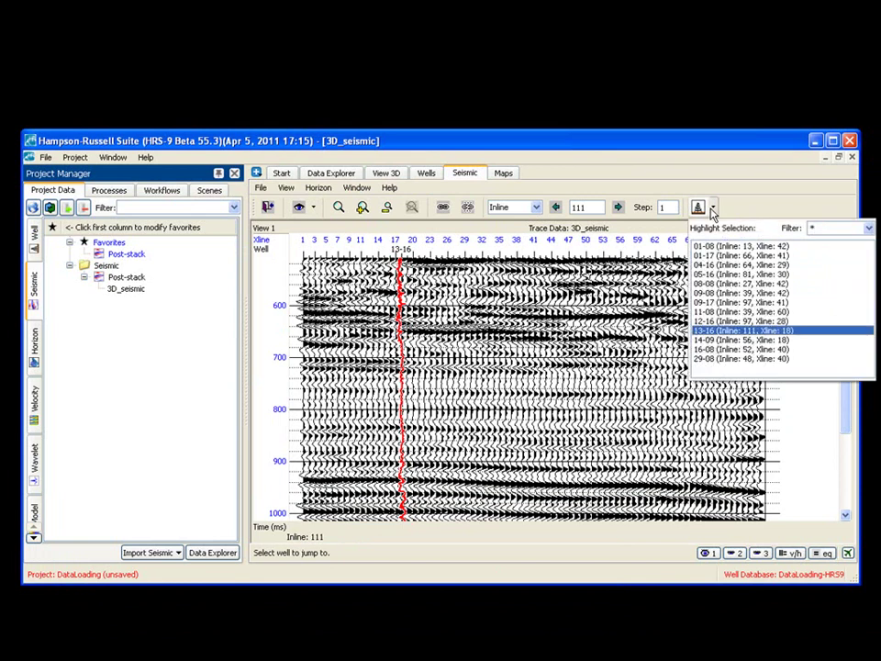
left_click(737, 275)
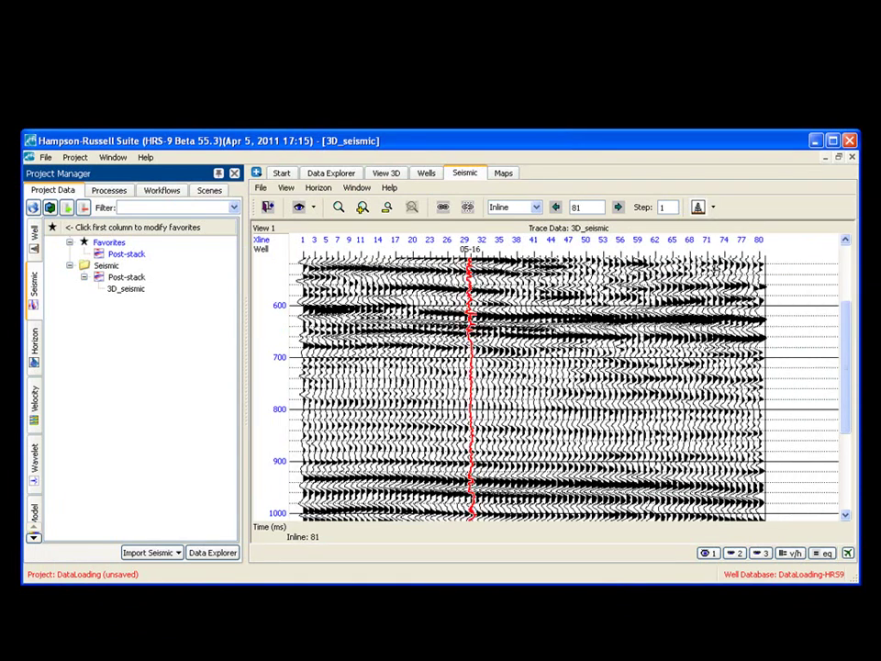
left_click(713, 207)
left_click(734, 358)
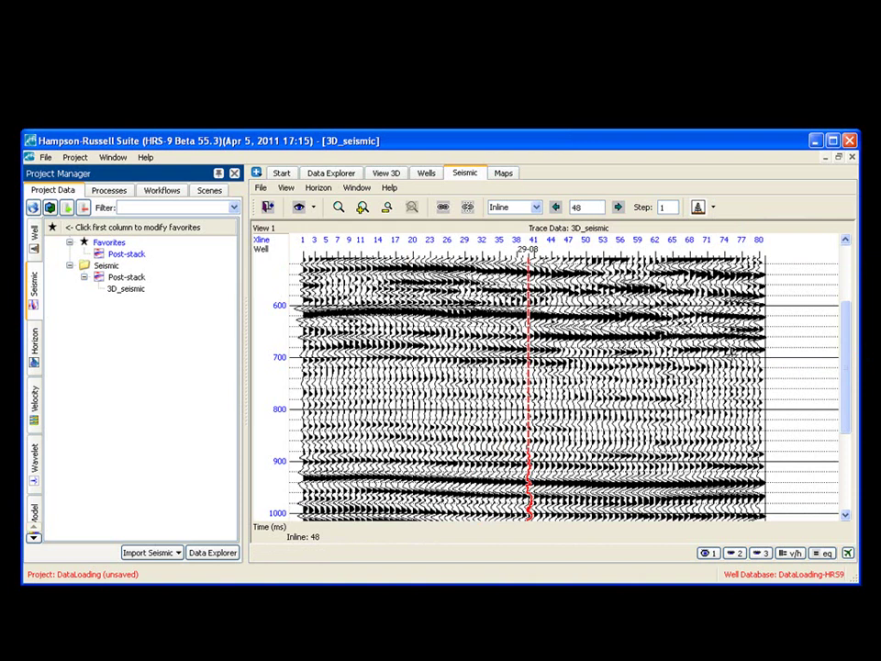
left_click(713, 208)
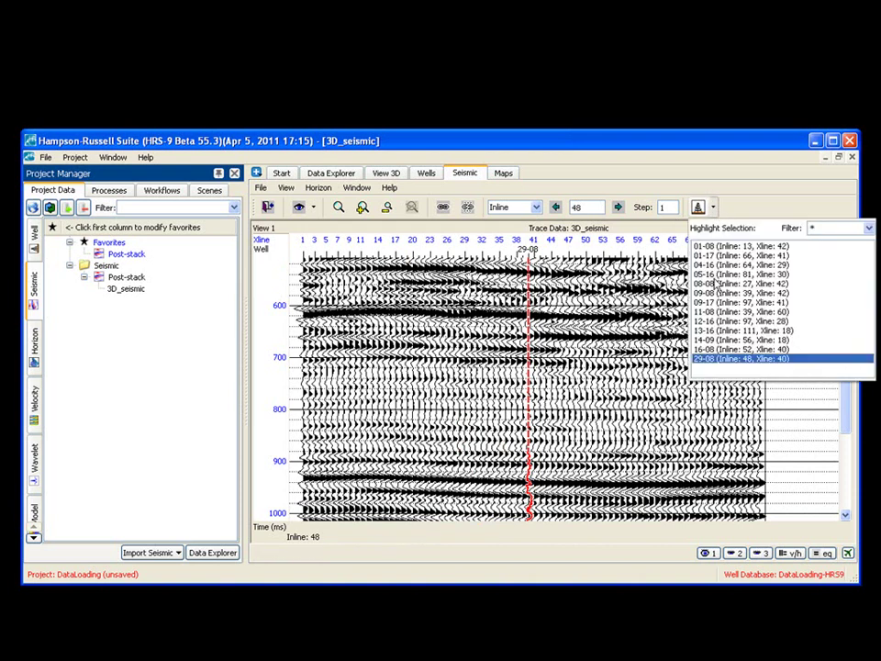
left_click(734, 297)
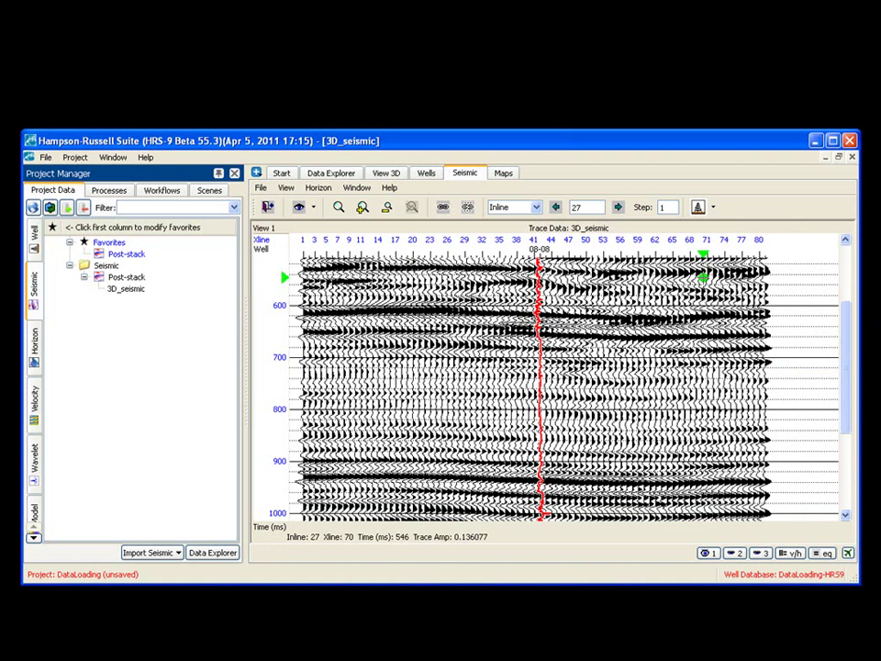
Return to the start page and review the project's well list, selecting well 09-08
left_click(280, 173)
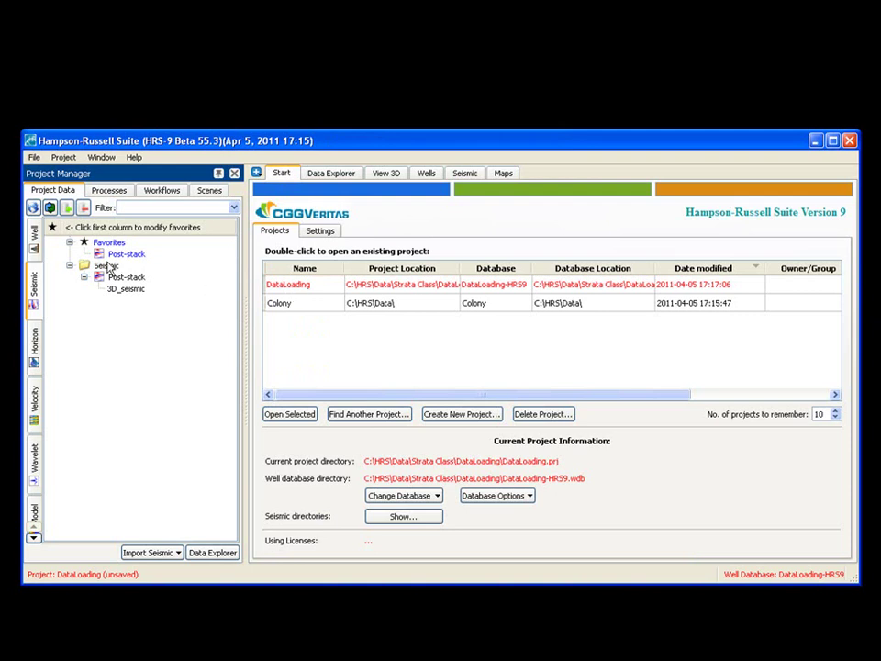
left_click(34, 237)
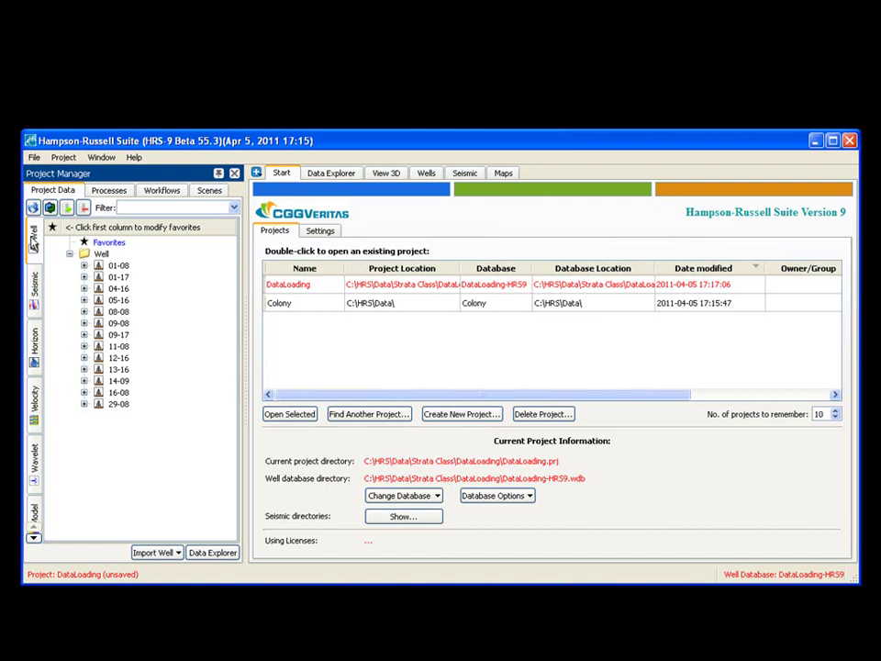
left_click(119, 325)
left_click(158, 552)
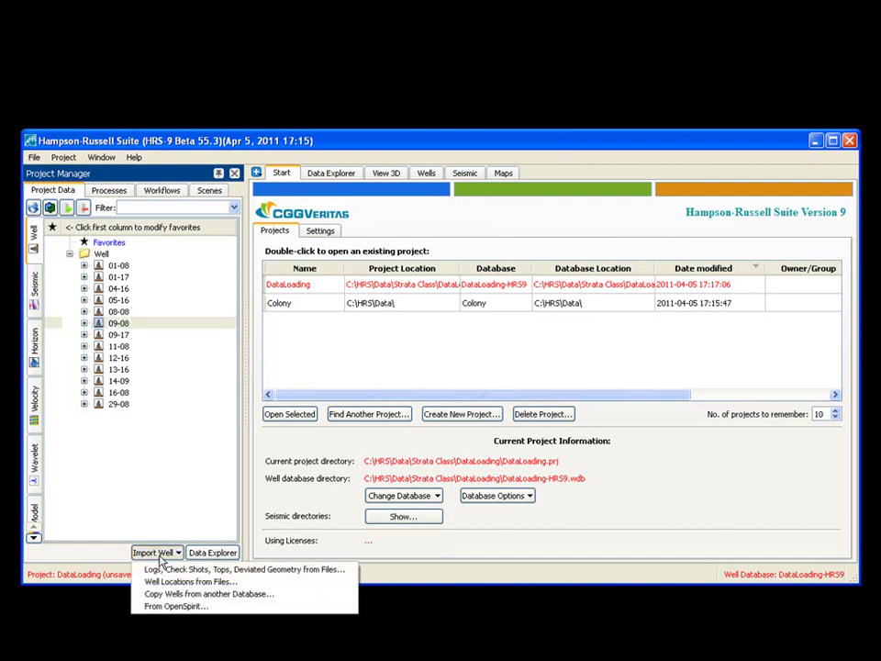
left_click(217, 468)
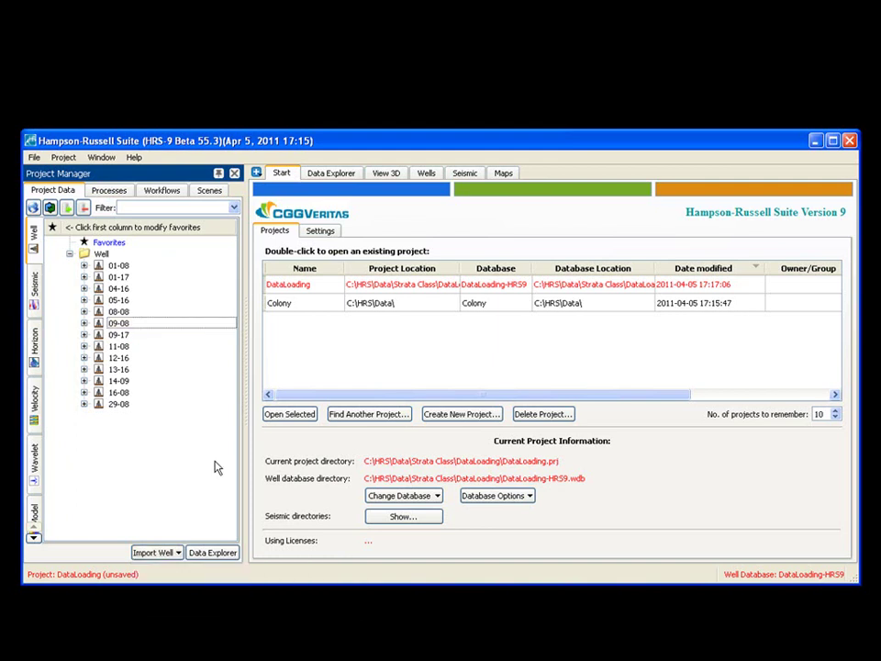
Review the seismic list, then view the 3D_seismic traces, the map, and well 09-17's logs
left_click(37, 296)
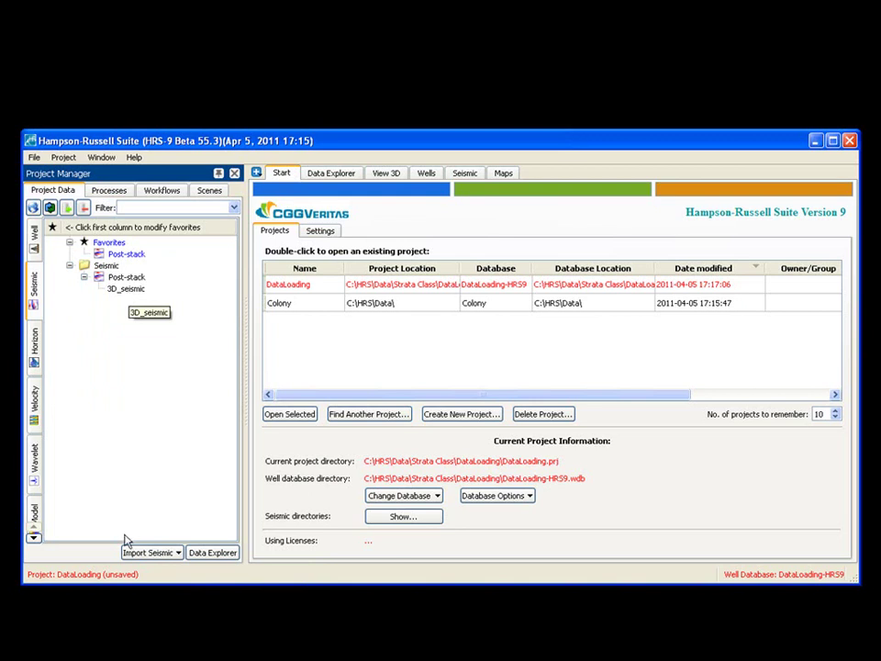
left_click(149, 553)
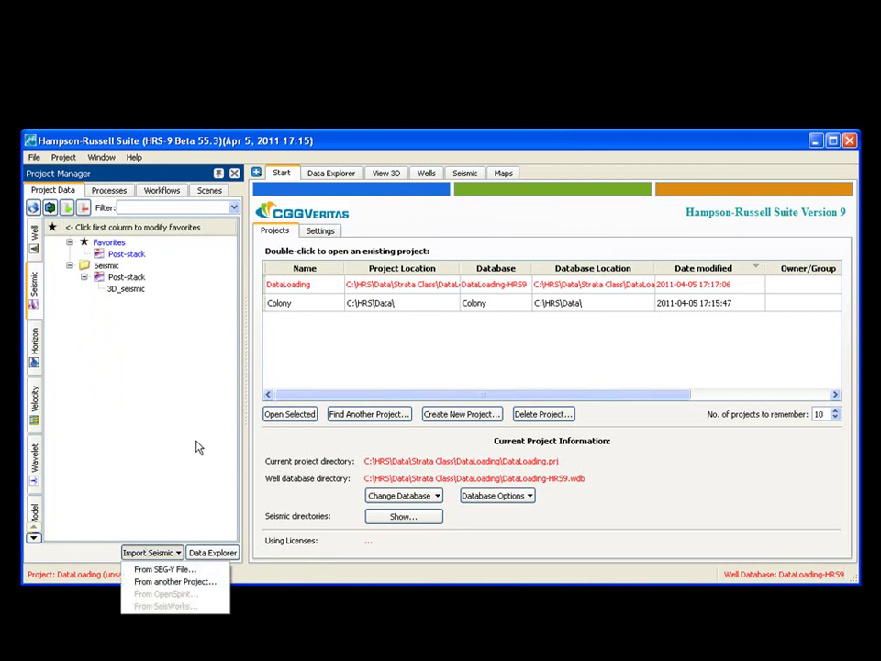
left_click(196, 449)
left_click(464, 174)
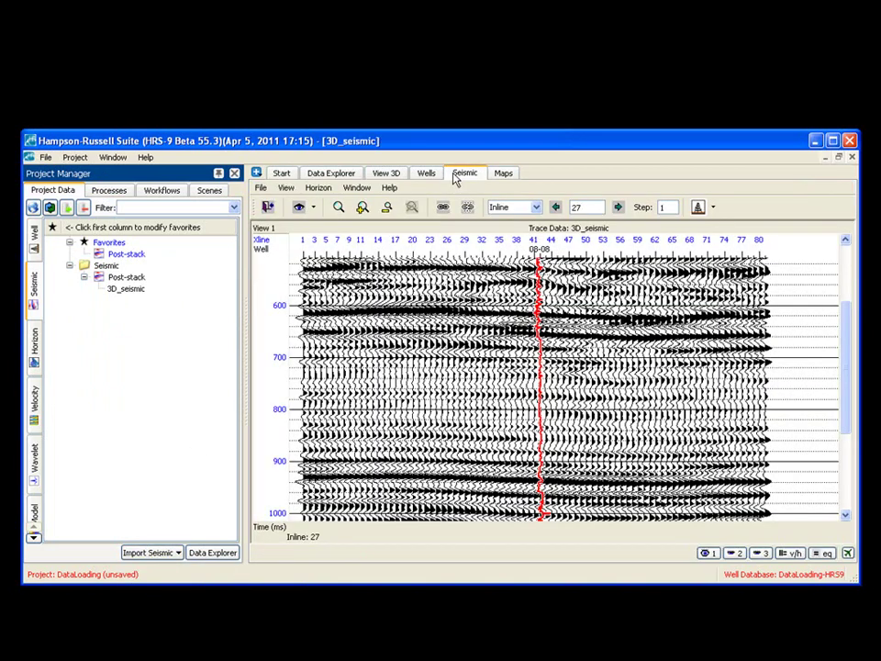
left_click(505, 175)
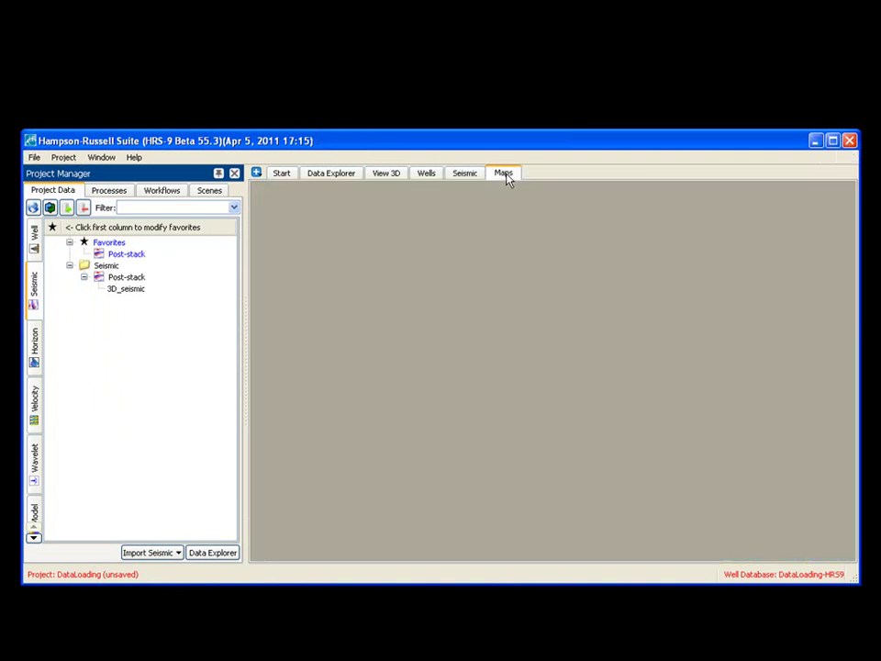
left_click(427, 175)
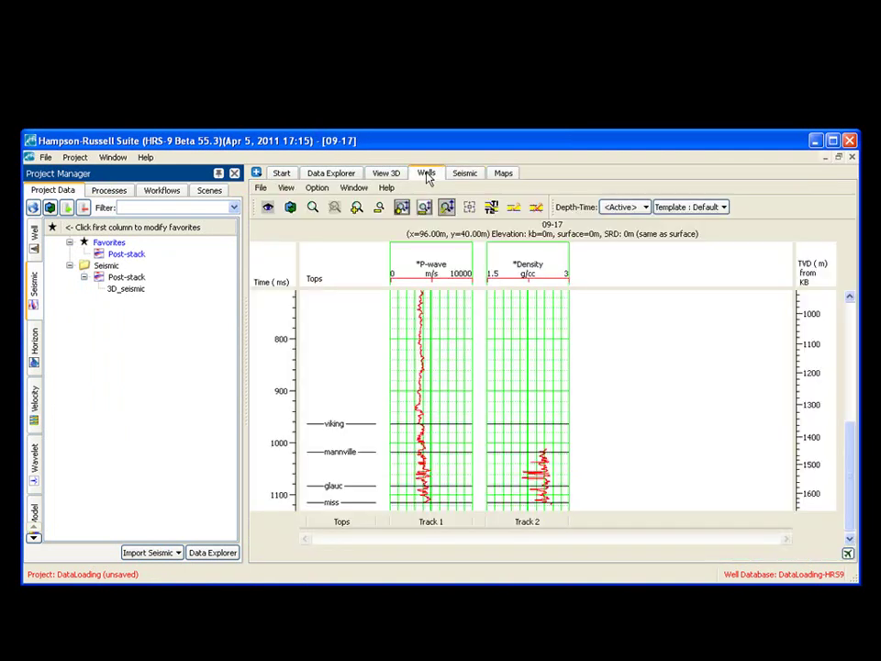
left_click_drag(852, 450, 856, 483)
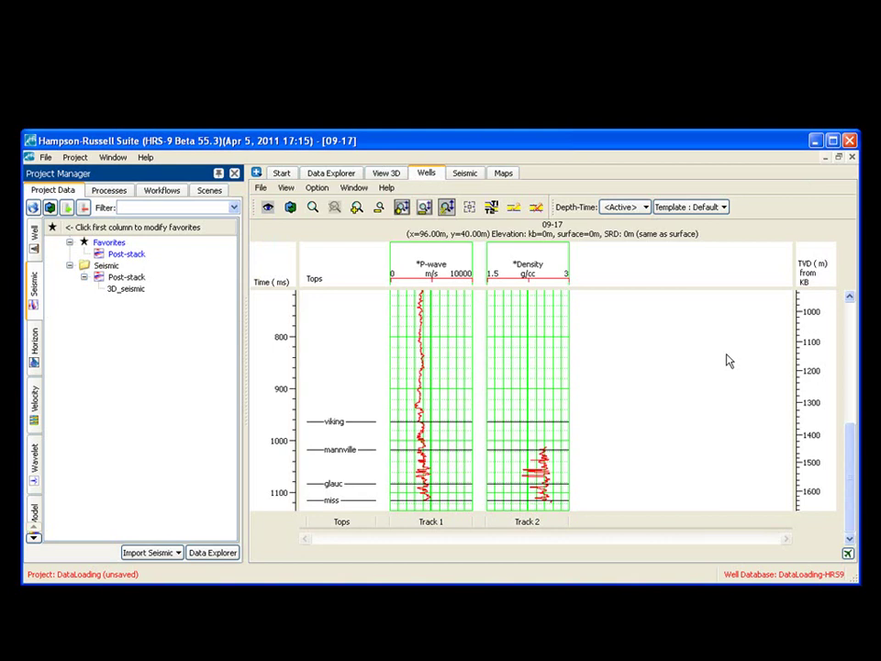
Start a horizon import from file with 3D_horizons.txt and advance to the basic import settings
left_click(33, 360)
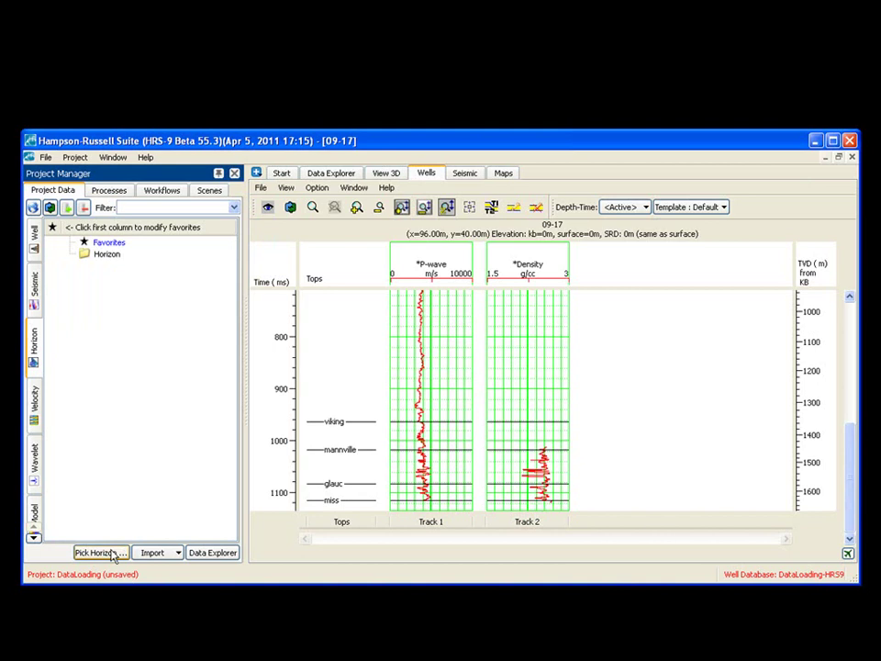
left_click(172, 553)
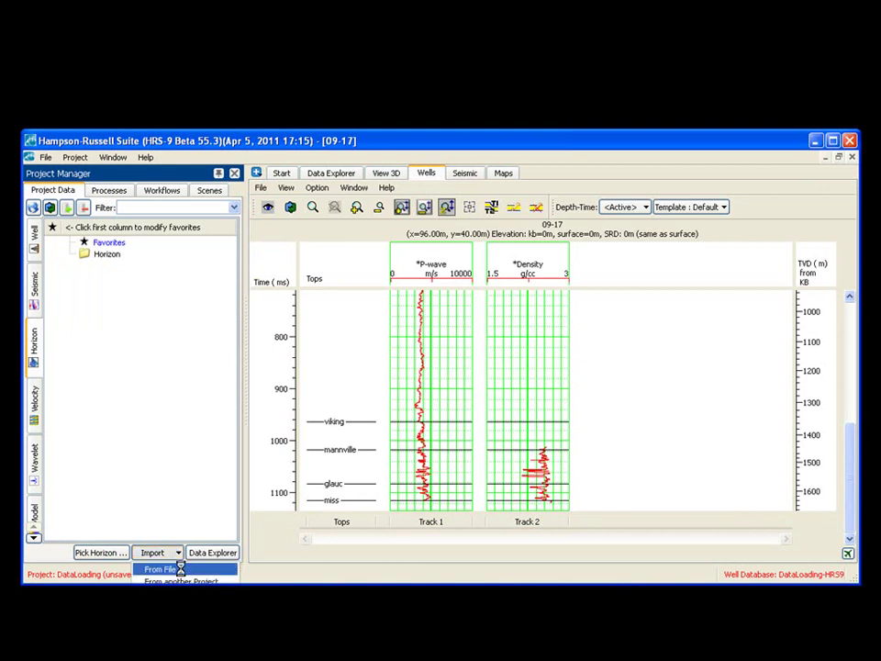
left_click(163, 570)
left_click(147, 395)
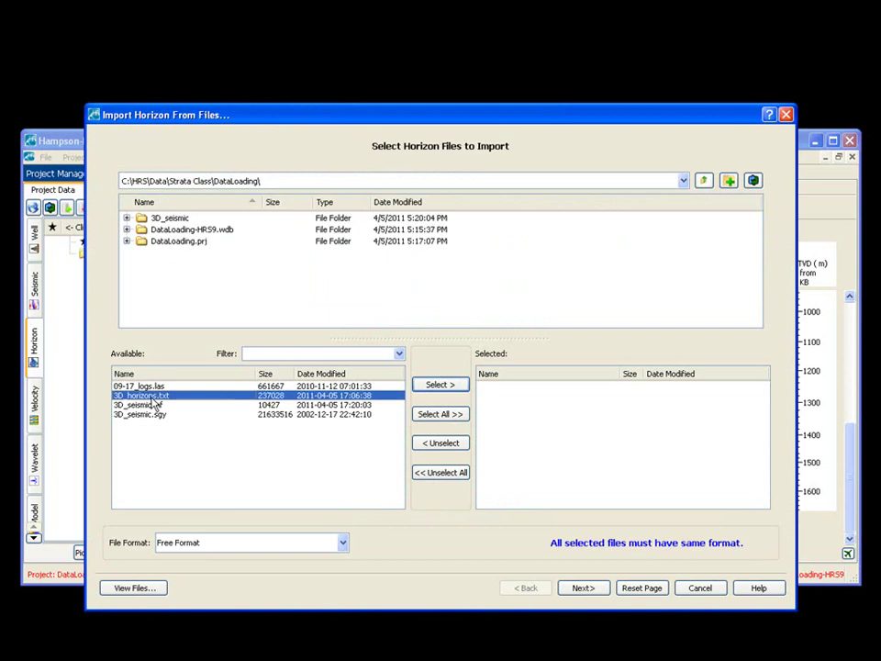
left_click(457, 385)
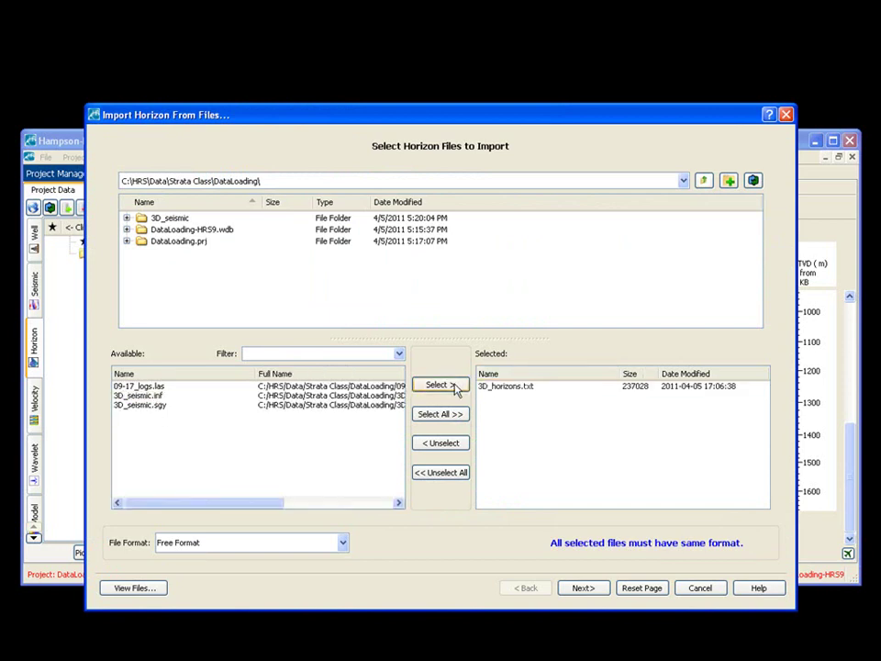
left_click(585, 588)
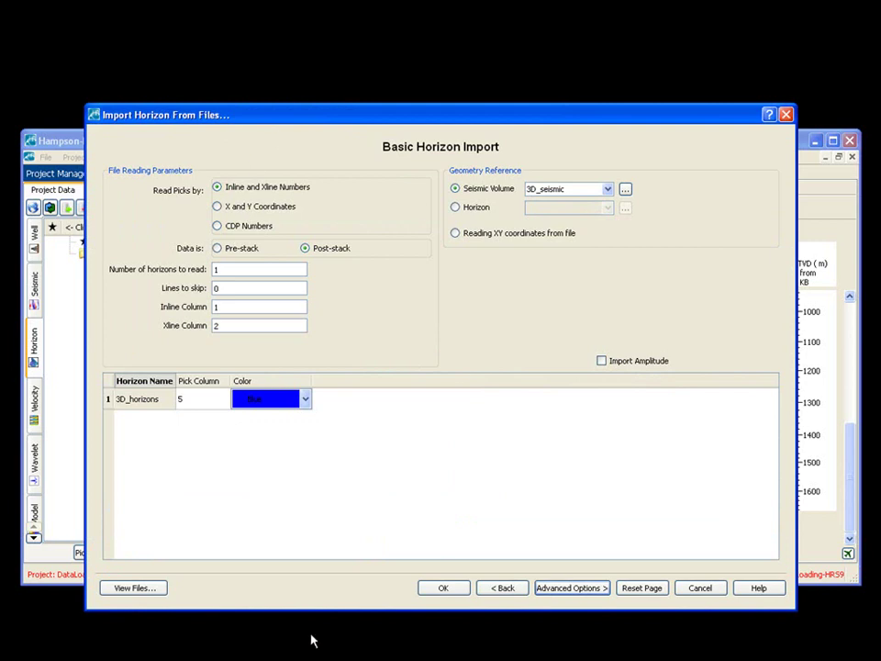
Open the file viewer beside the settings and set 2 horizons to read, skipping 4 lines
left_click(142, 588)
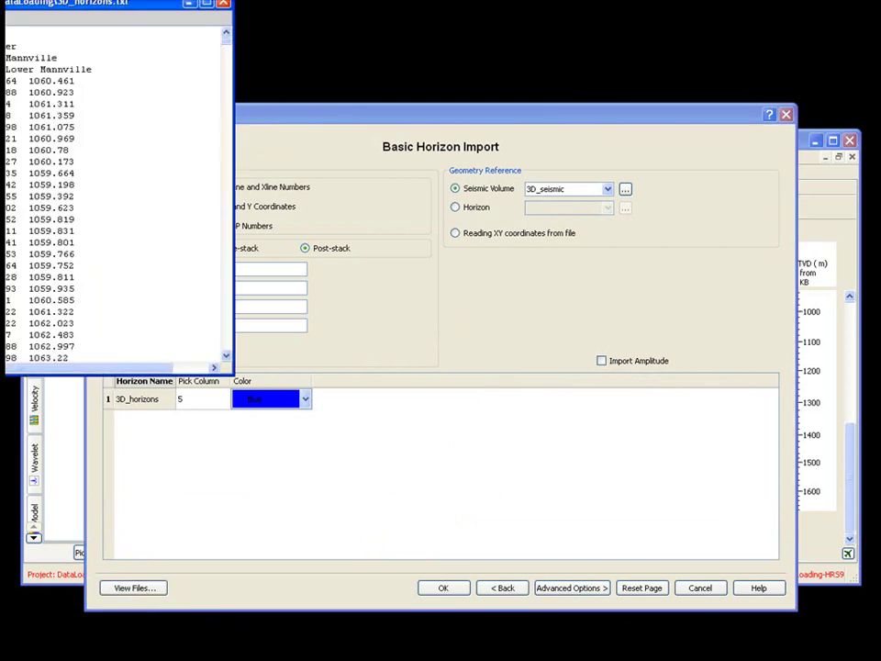
left_click_drag(110, 5, 707, 265)
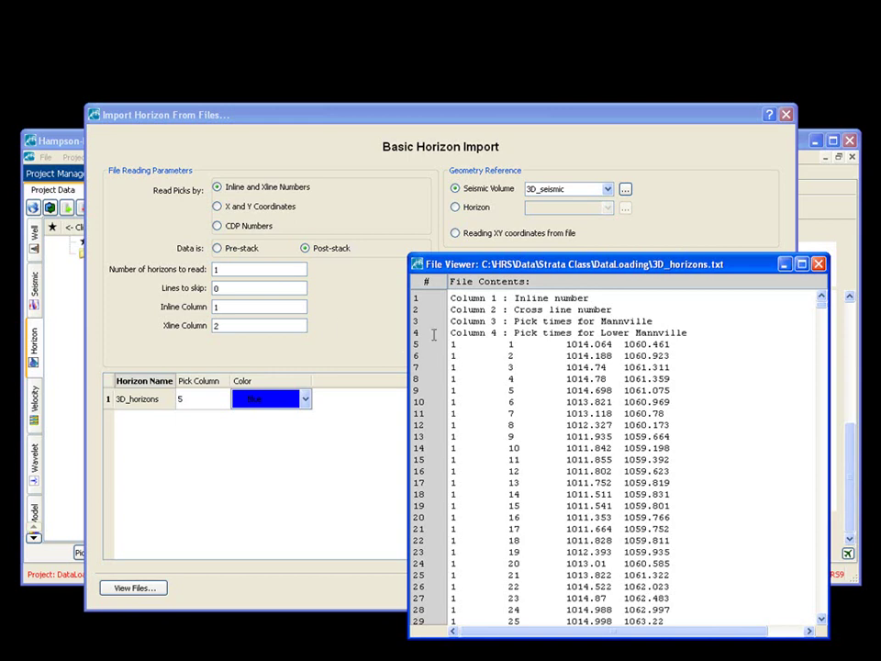
left_click(239, 272)
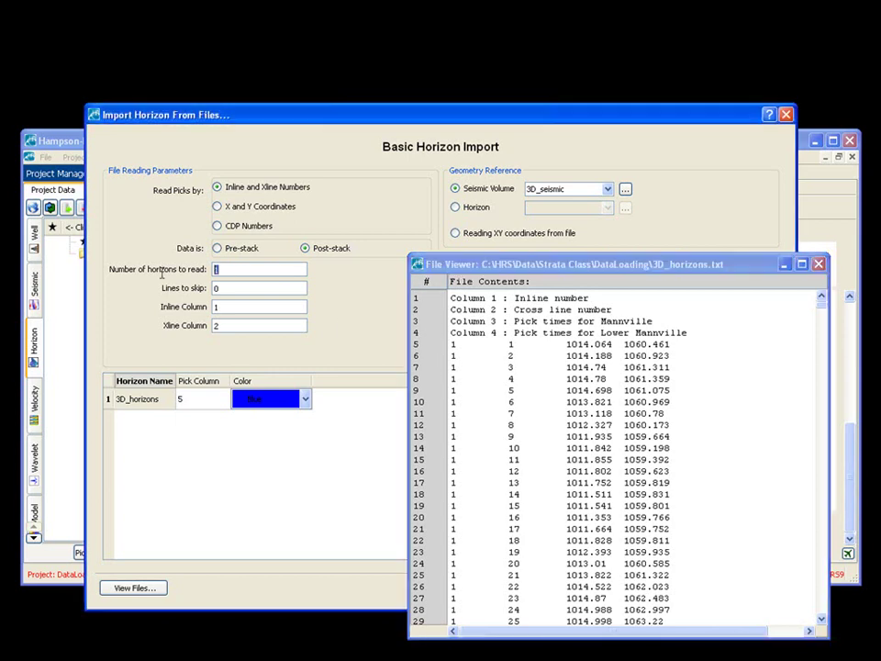
type("4")
left_click_drag(227, 268, 194, 268)
type("2")
left_click_drag(268, 287, 199, 294)
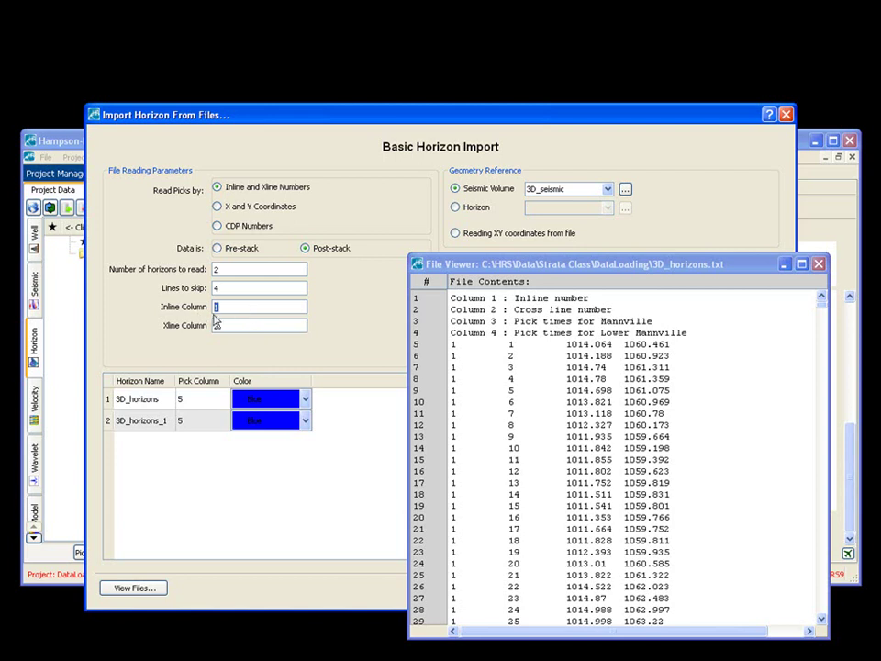
Check the Xline Column, widen the Horizon Name column, and set the first horizon's pick column to 3
left_click(246, 327)
left_click_drag(246, 327, 182, 335)
left_click(181, 380)
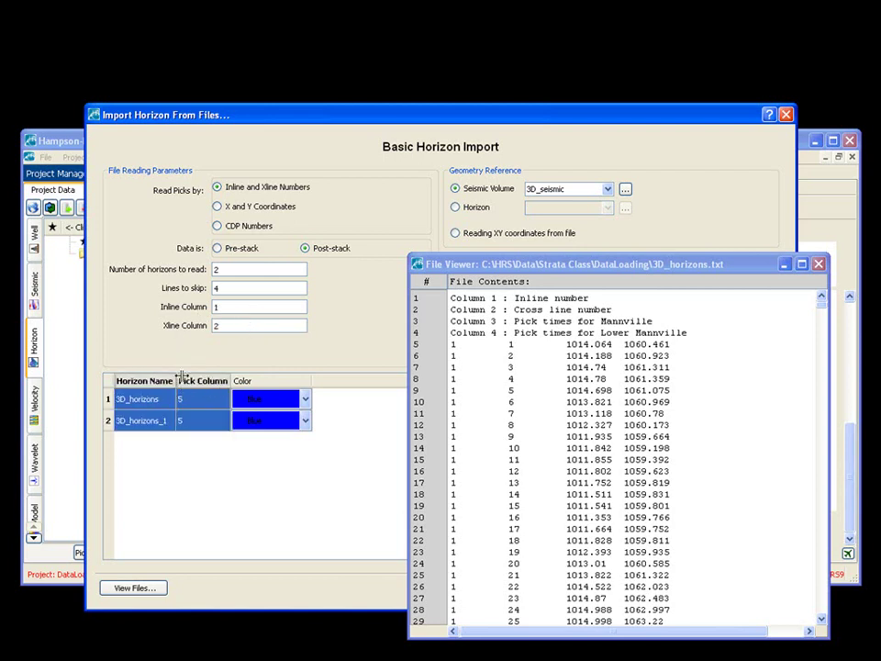
left_click_drag(182, 380, 242, 380)
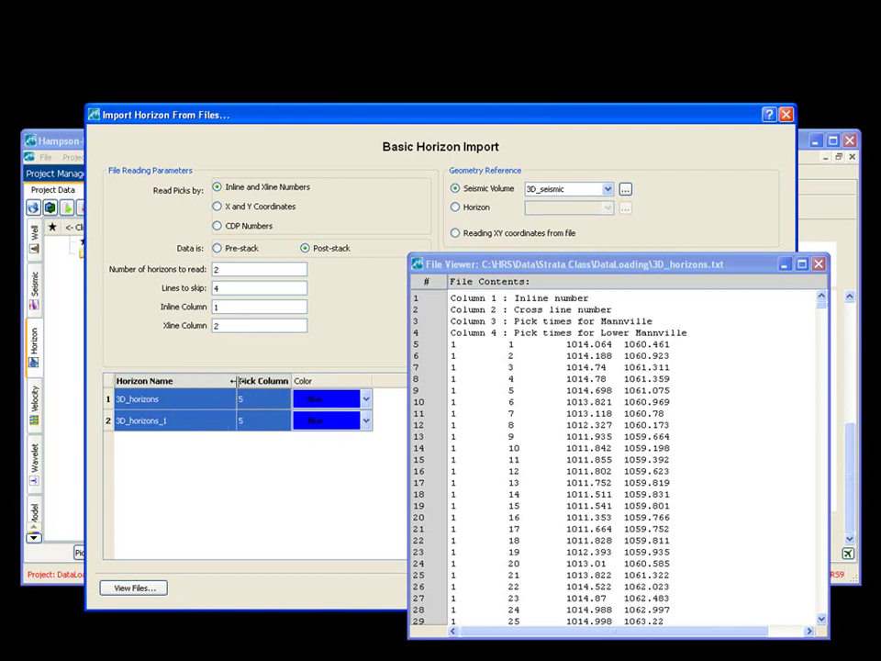
left_click(184, 399)
left_click(181, 399)
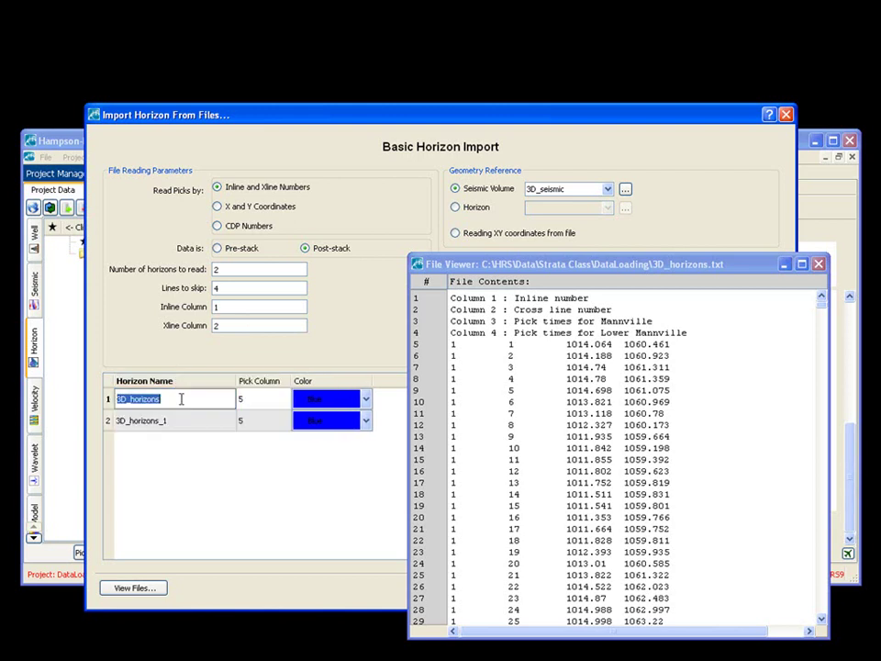
left_click(253, 398)
left_click(253, 399)
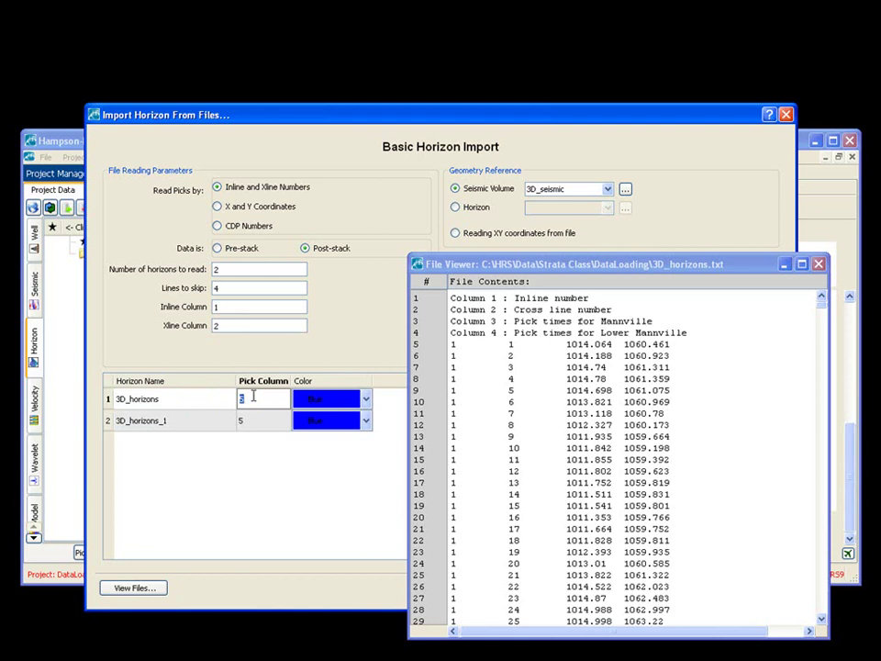
type("3")
Name the horizons mannville and lower mannvile, give row 2 pick column 4, and close the viewer
left_click(167, 400)
left_click(167, 399)
left_click(167, 398)
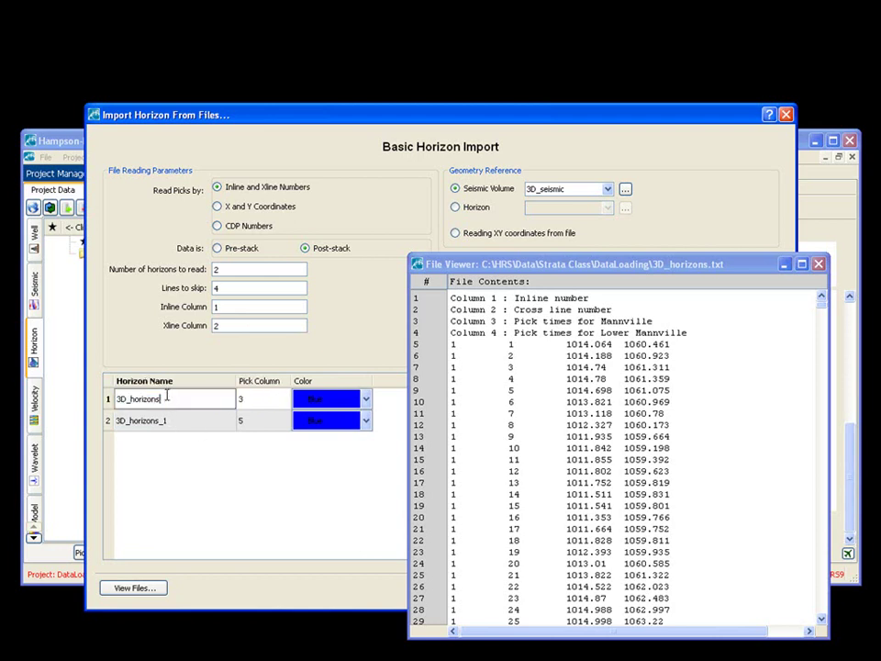
key("BackSpace")
key("BackSpace")
key("BackSpace")
key("BackSpace")
key("BackSpace")
key("BackSpace")
key("BackSpace")
key("BackSpace")
key("BackSpace")
key("BackSpace")
type("ma")
left_click(244, 420)
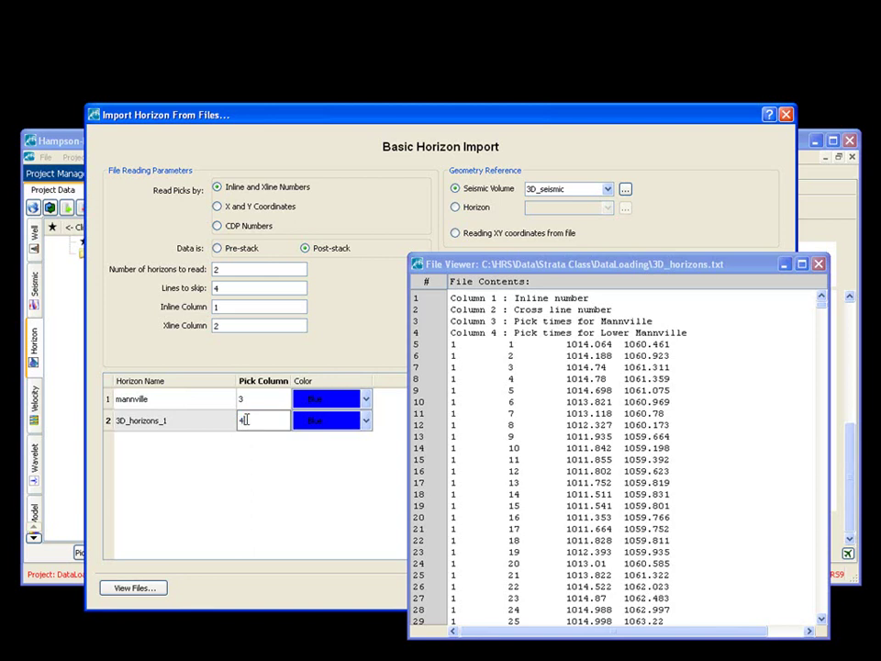
type("4")
left_click(168, 422)
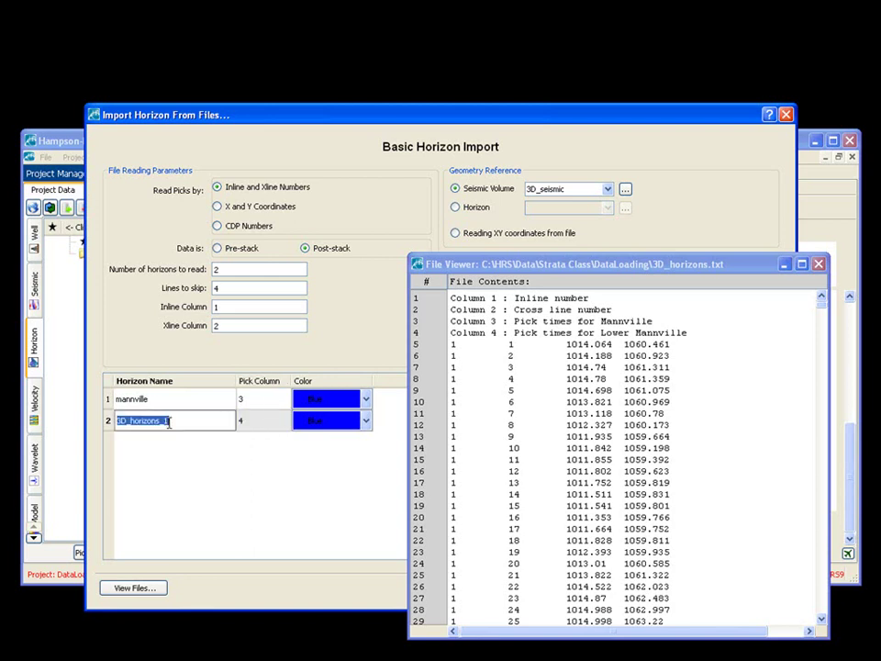
type("lower mannvile")
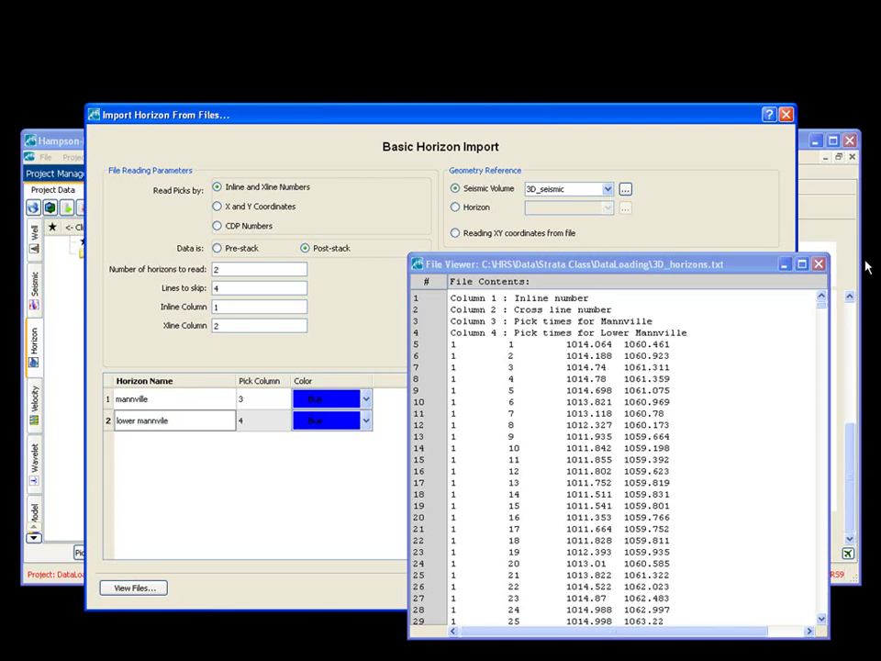
left_click(820, 264)
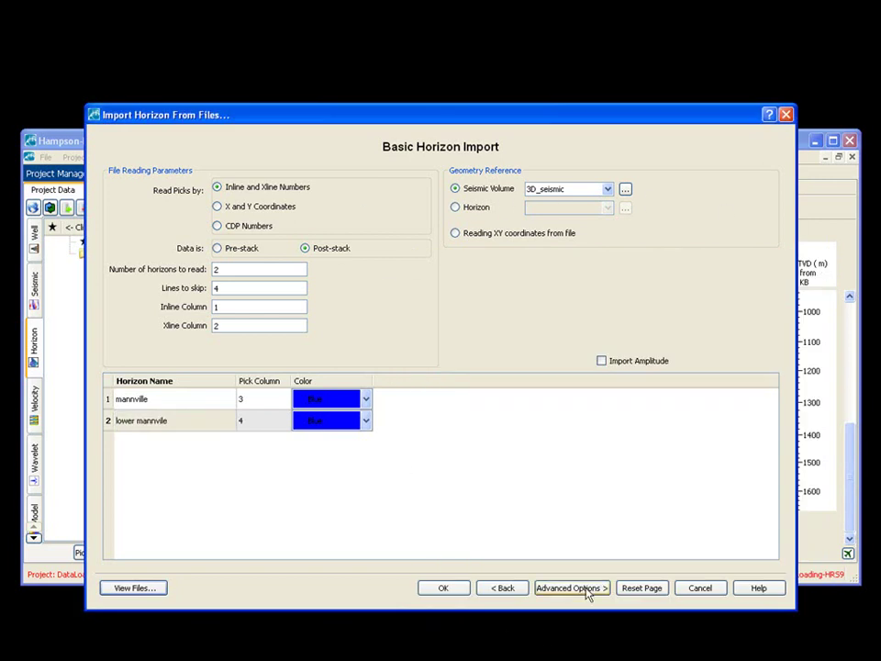
Colour the lower mannvile horizon Magenta and complete the import of both horizons
left_click(365, 421)
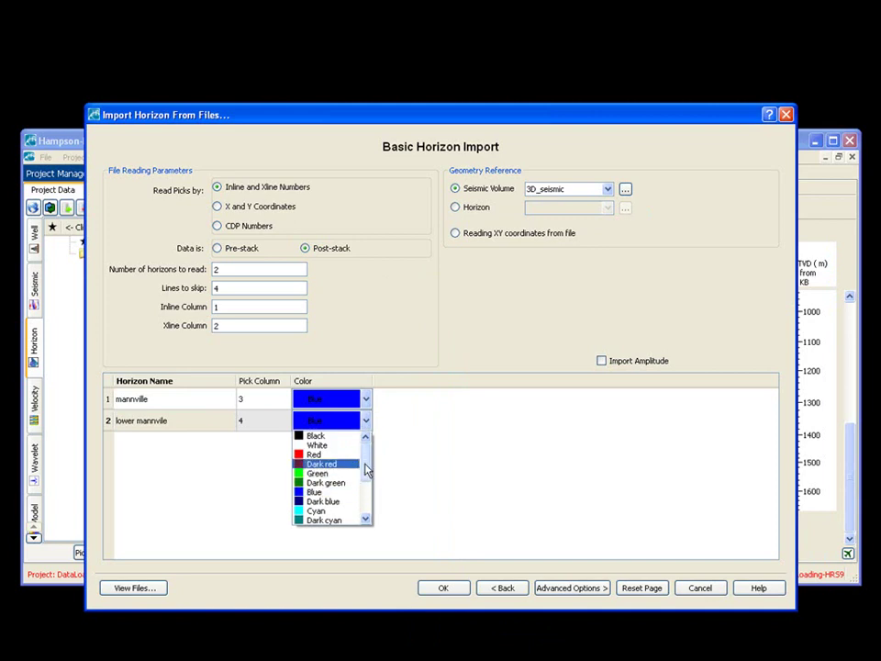
left_click_drag(364, 468, 365, 482)
left_click(321, 493)
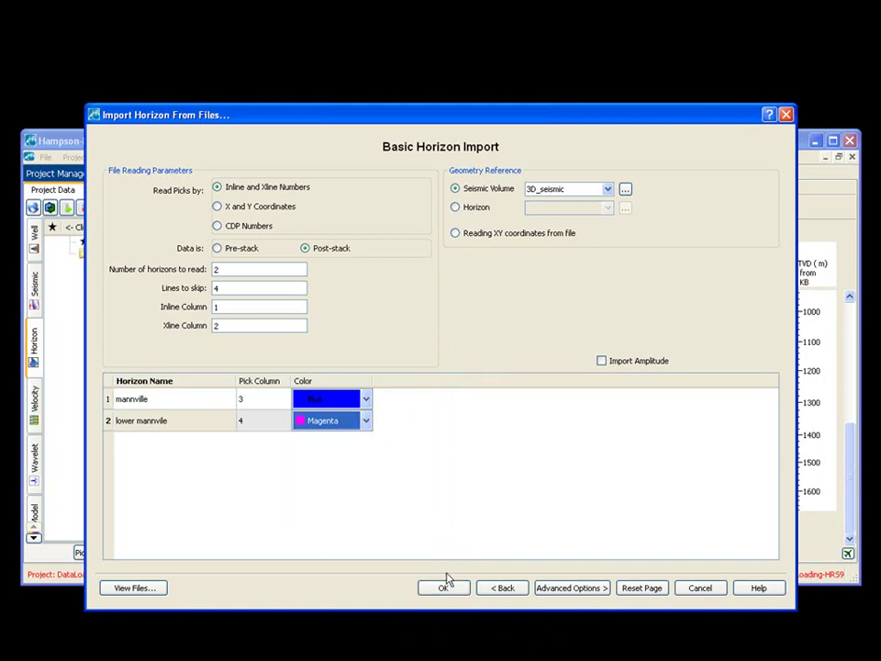
left_click(439, 588)
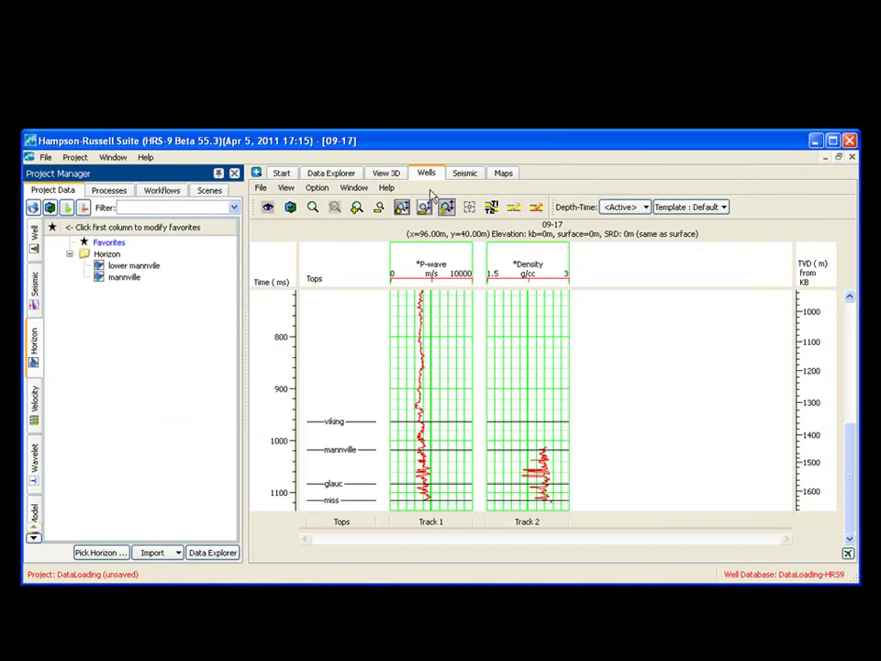
Display the 3D seismic section and jump through wells 11-08, 05-16, then 29-08 at Inline 48
left_click(463, 176)
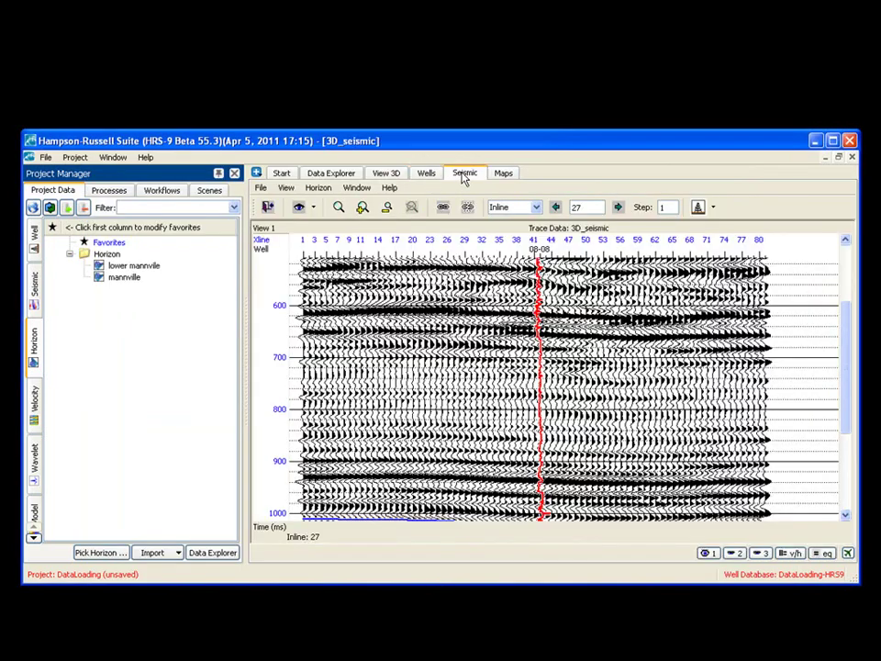
left_click_drag(854, 384, 850, 451)
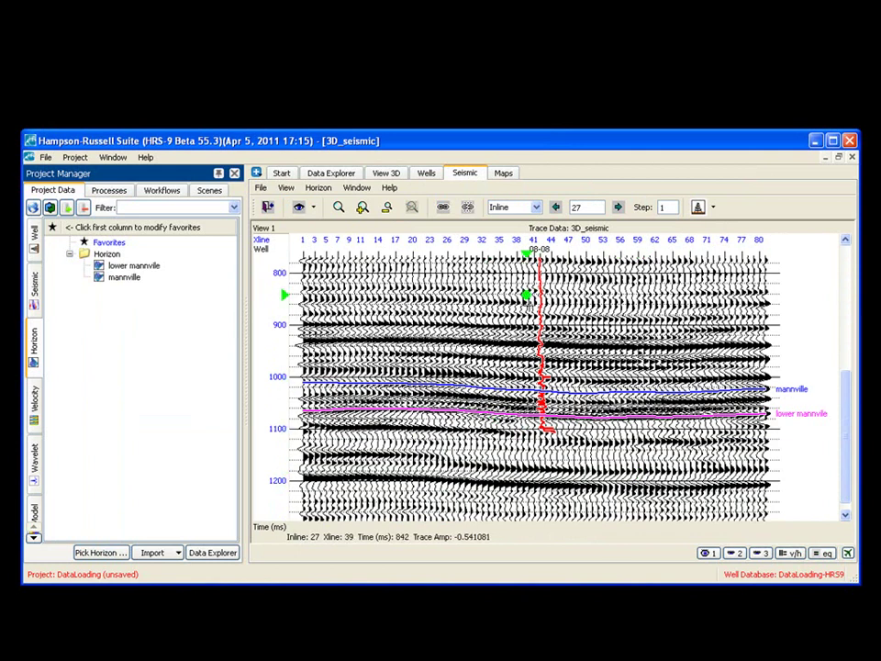
left_click(712, 207)
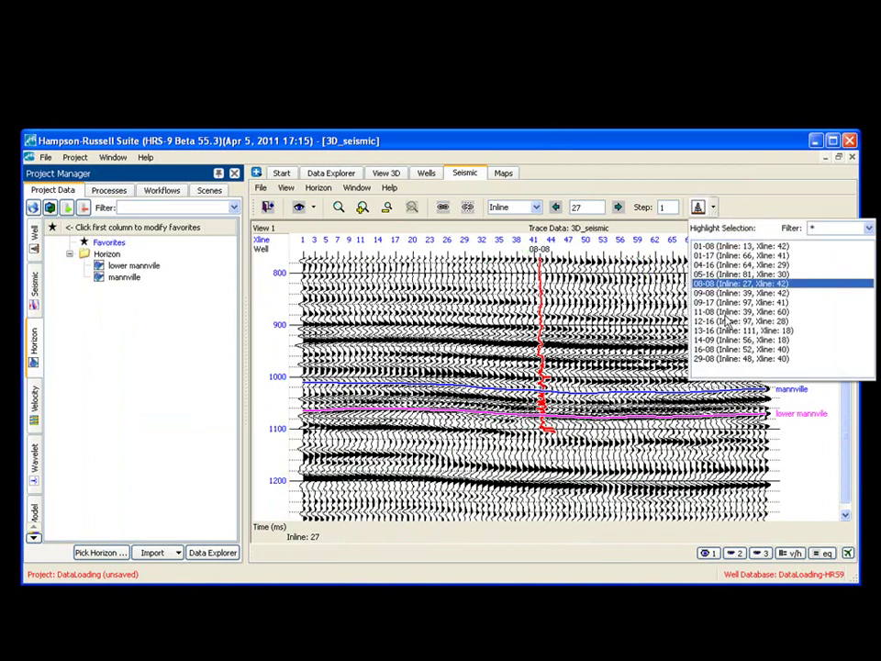
left_click(726, 312)
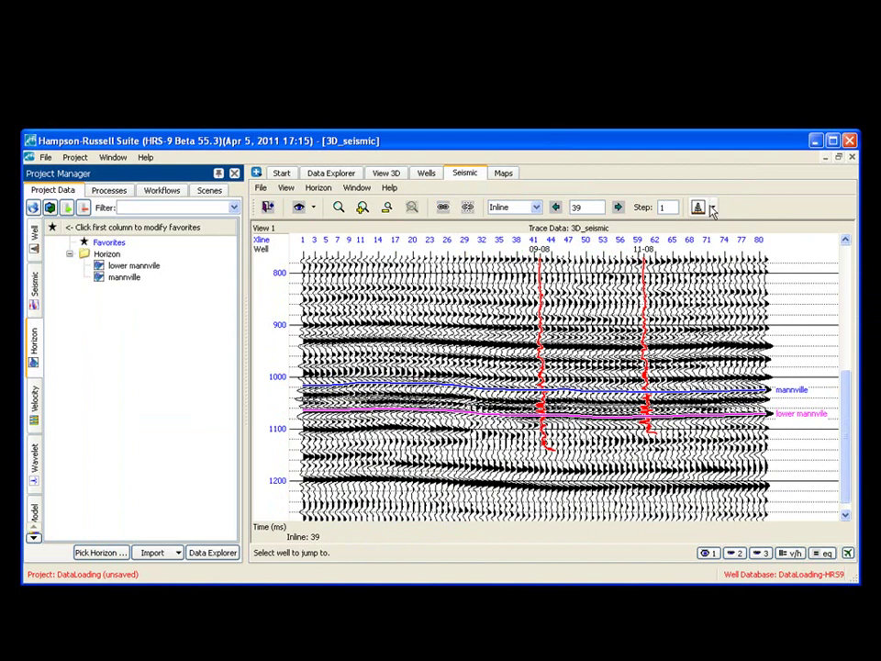
left_click(712, 207)
left_click(734, 310)
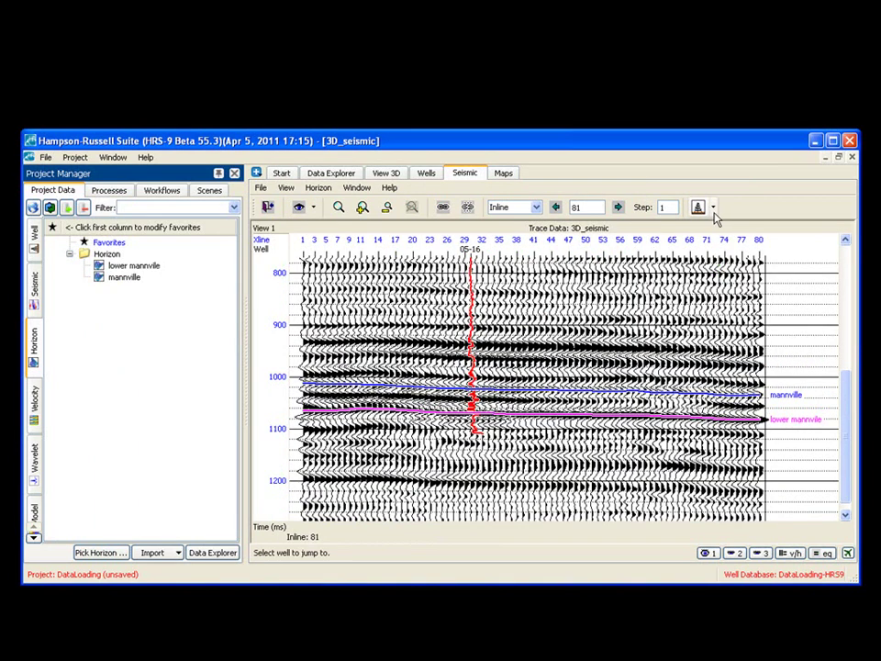
left_click(712, 208)
left_click(722, 358)
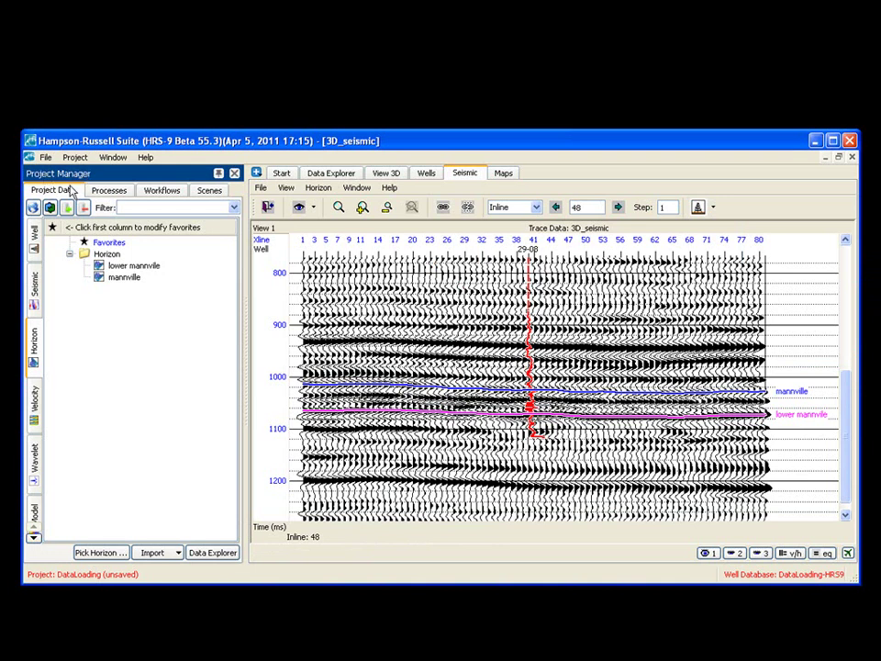
Browse the Well, Seismic, Horizon, Velocity and Wavelet data lists in turn
left_click(35, 241)
left_click(35, 299)
left_click(35, 347)
left_click(34, 404)
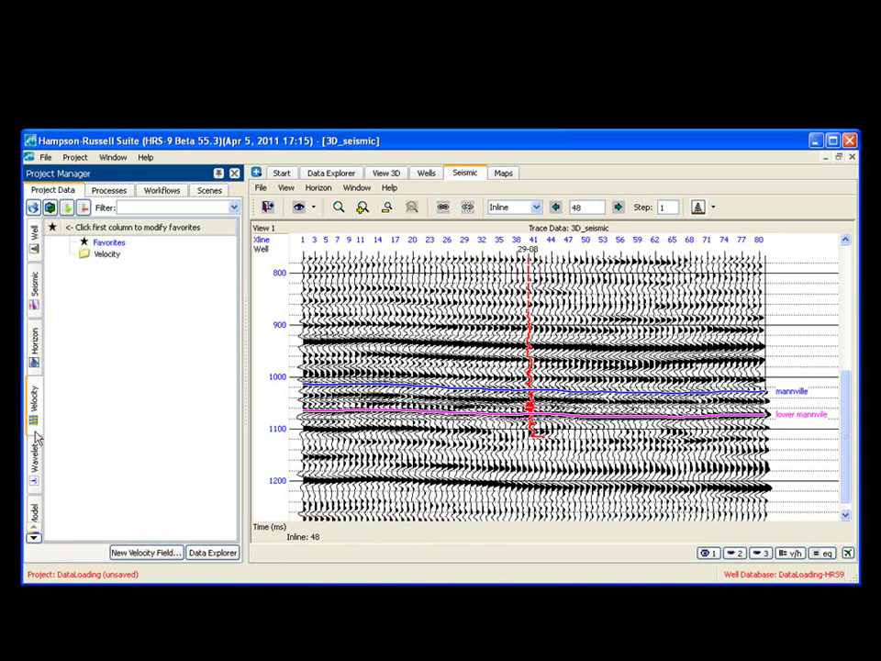
left_click(35, 464)
left_click(35, 421)
Open and close the well import options, then finish on the Velocity data list
left_click(35, 237)
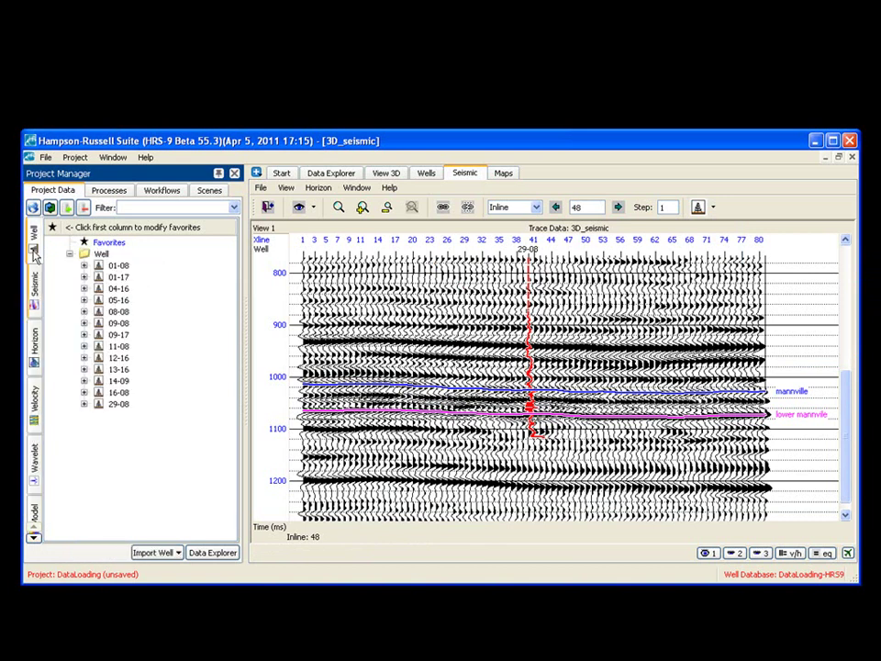
left_click(160, 553)
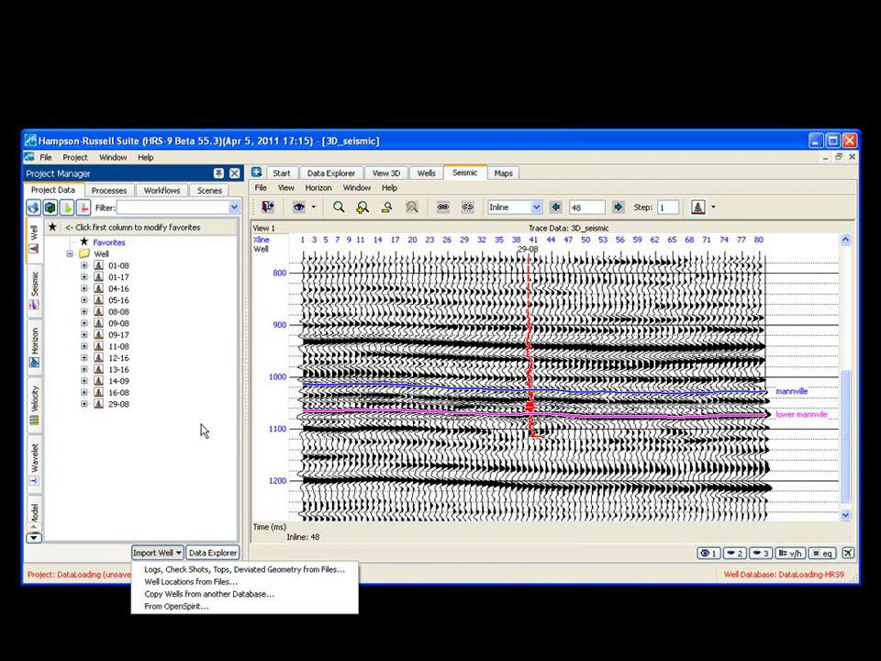
left_click(39, 241)
left_click(34, 282)
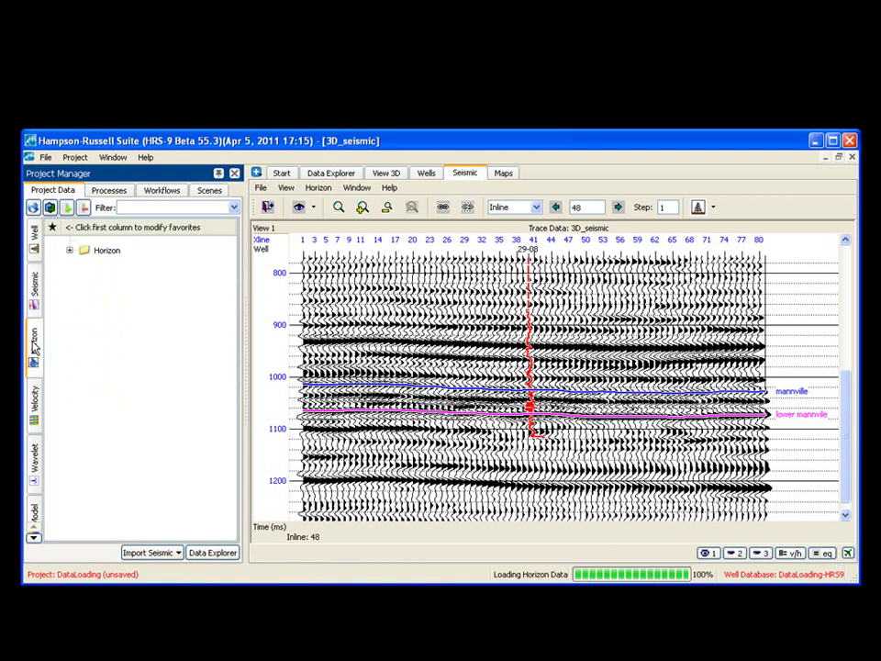
left_click(34, 396)
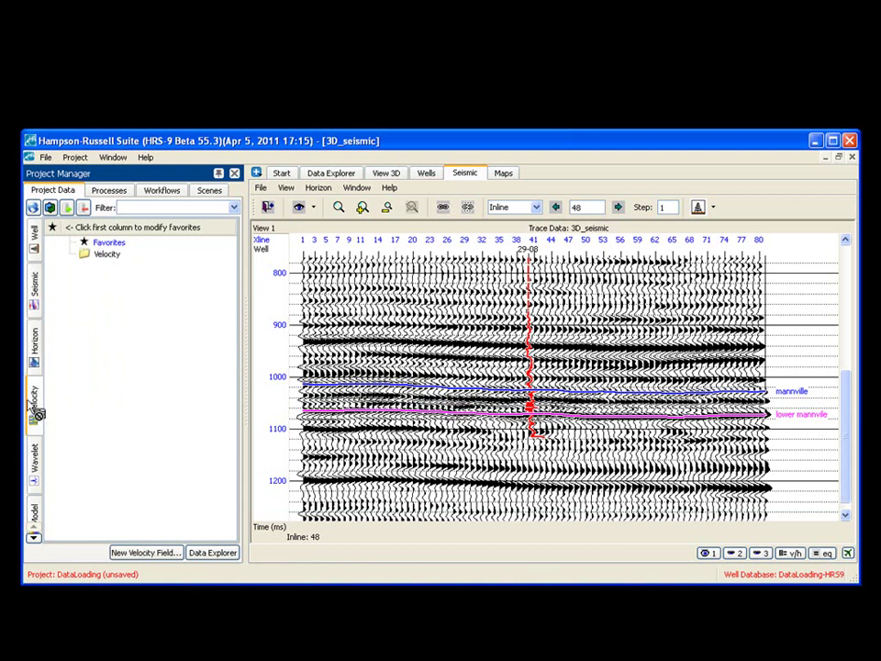
Show well 01-17's Density log samples in the Well Data Explorer, starting at 2.26 g/cc at 166 m
left_click(335, 173)
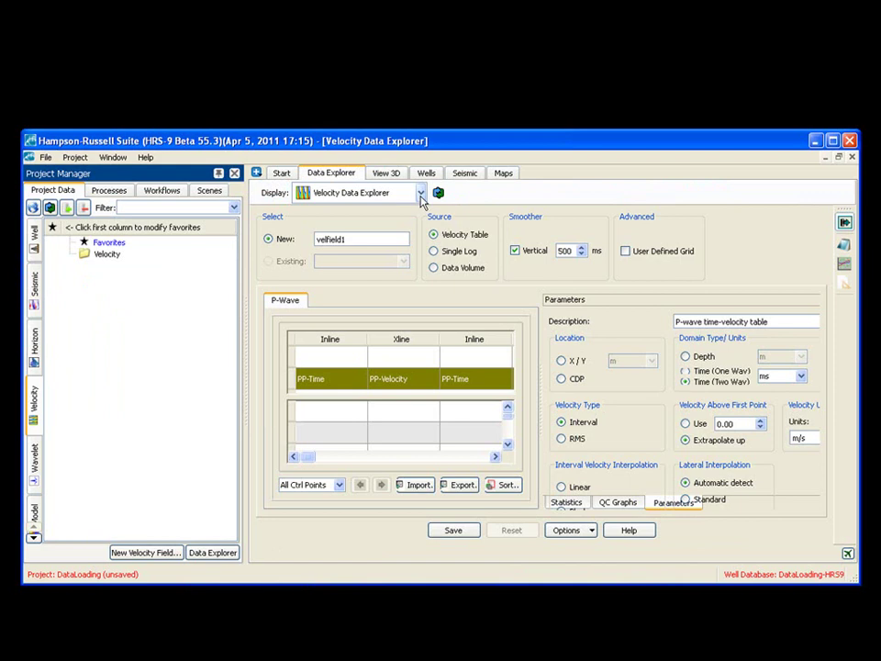
left_click(420, 194)
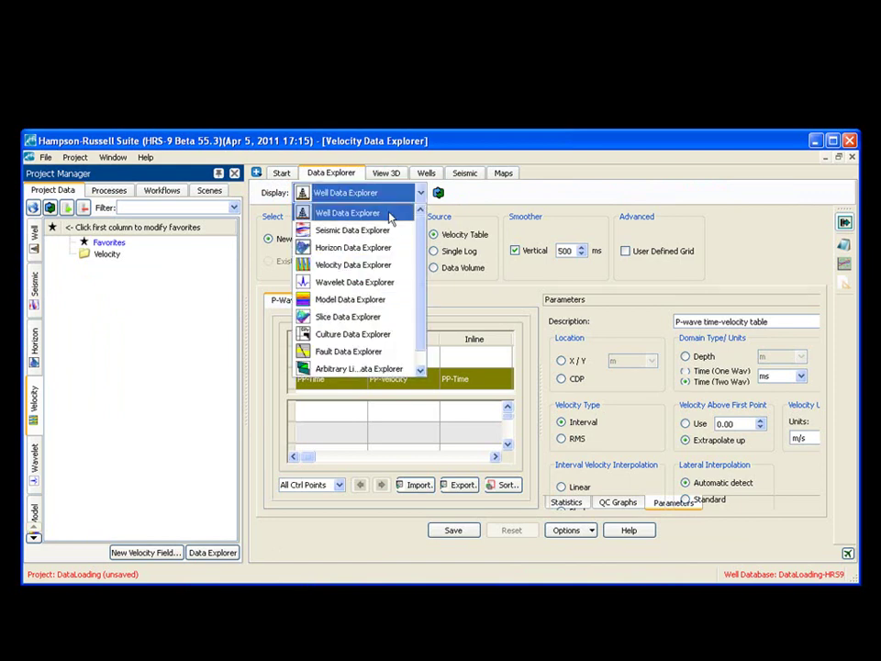
left_click(390, 215)
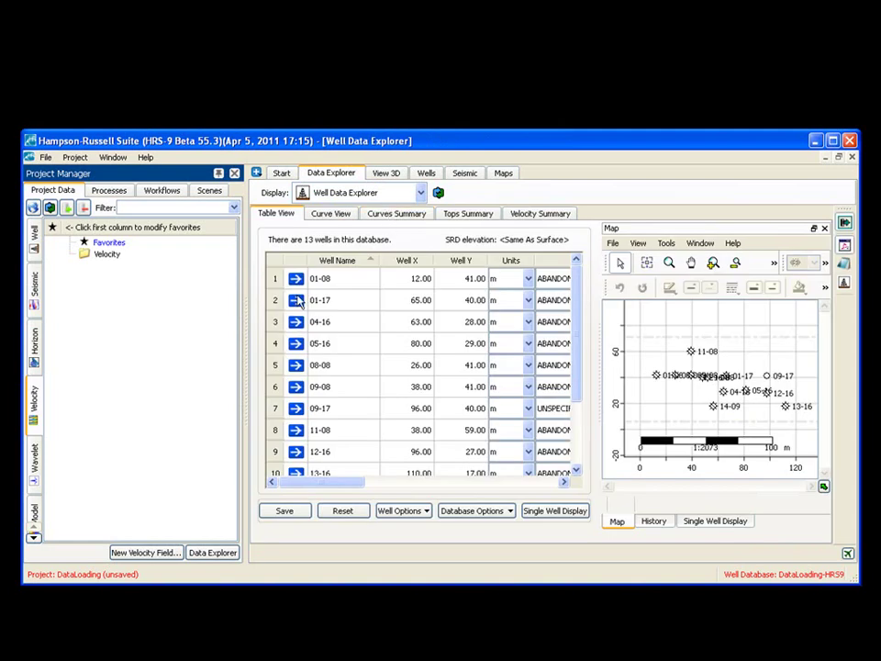
left_click(296, 300)
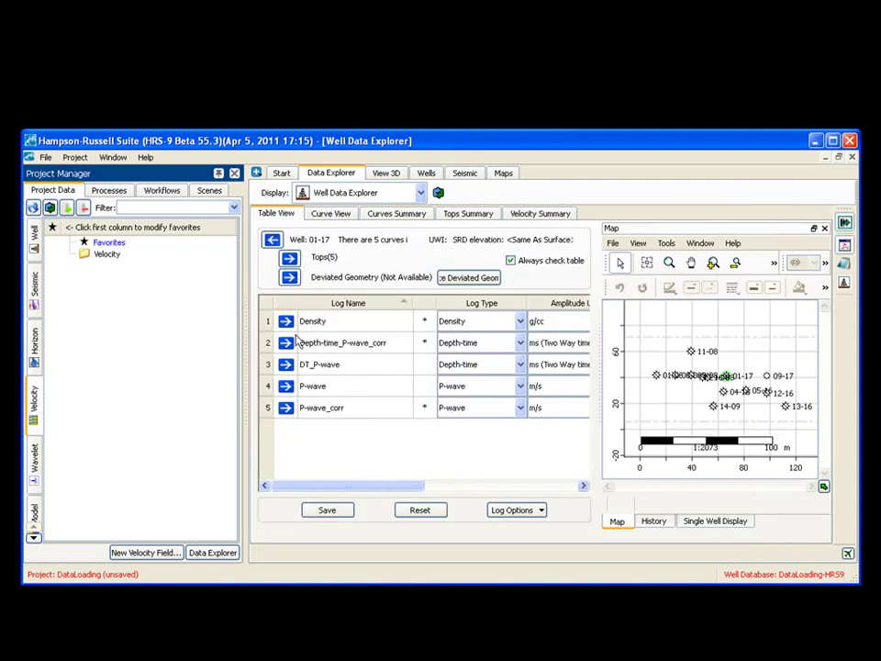
left_click(286, 321)
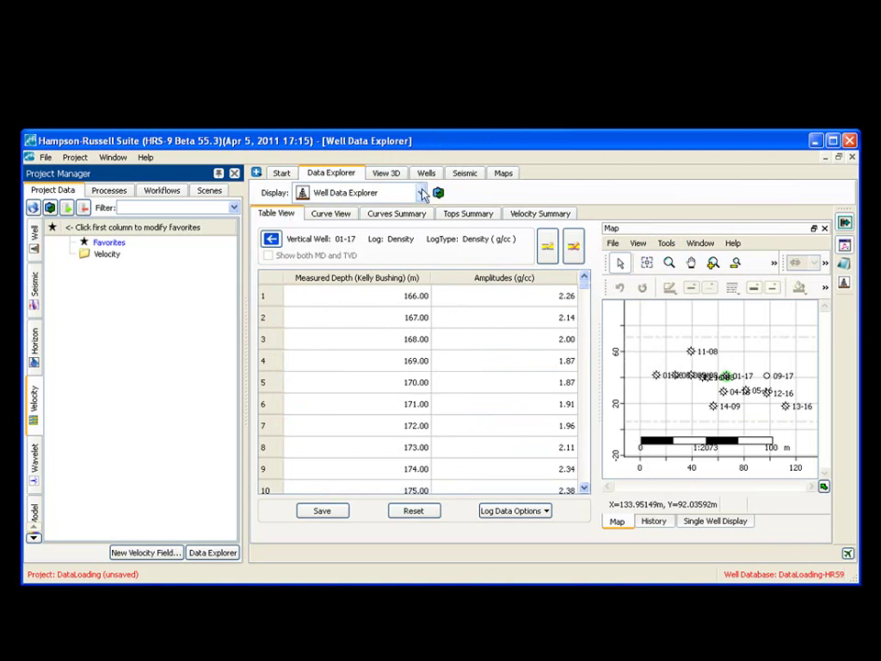
Inspect 3D_seismic in the Seismic Data Explorer, then list lower mannvile and mannville in the Horizon Data Explorer
left_click(421, 193)
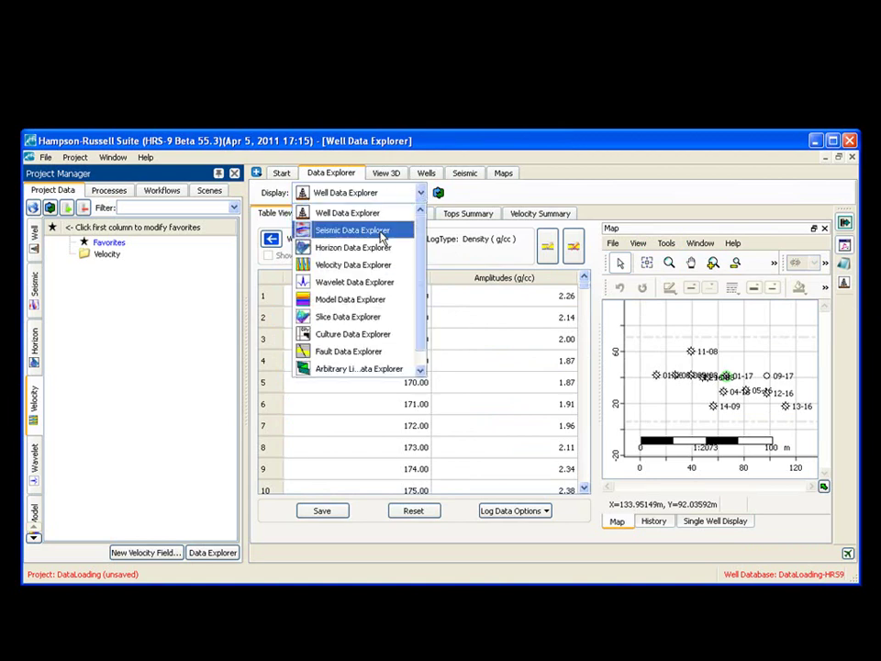
left_click(380, 232)
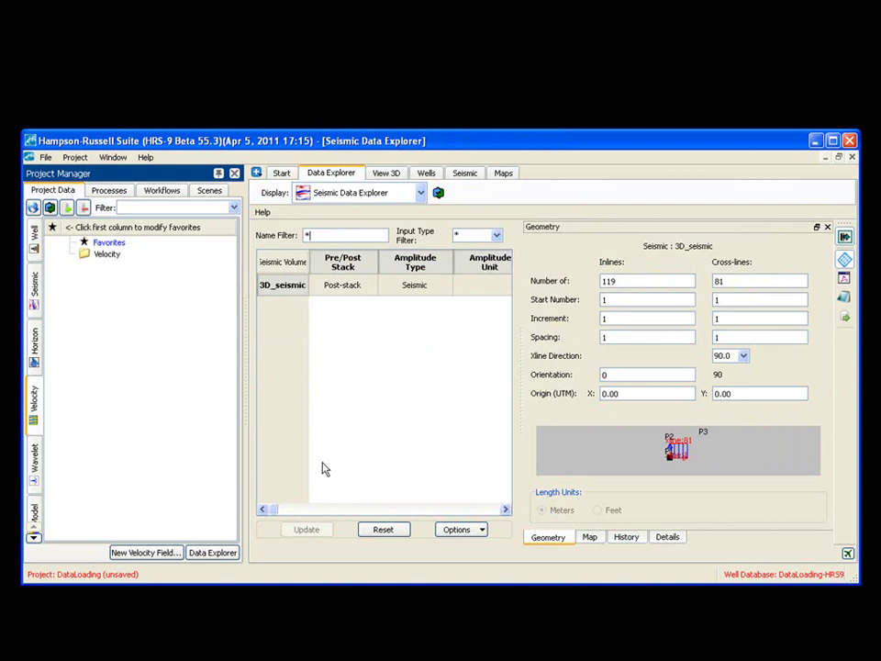
left_click_drag(275, 511, 501, 515)
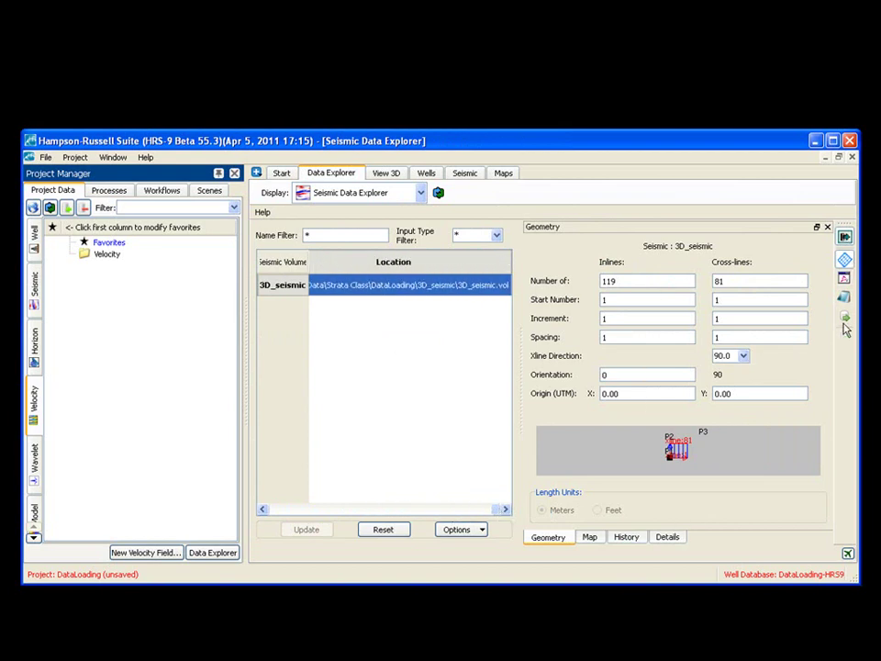
left_click(419, 193)
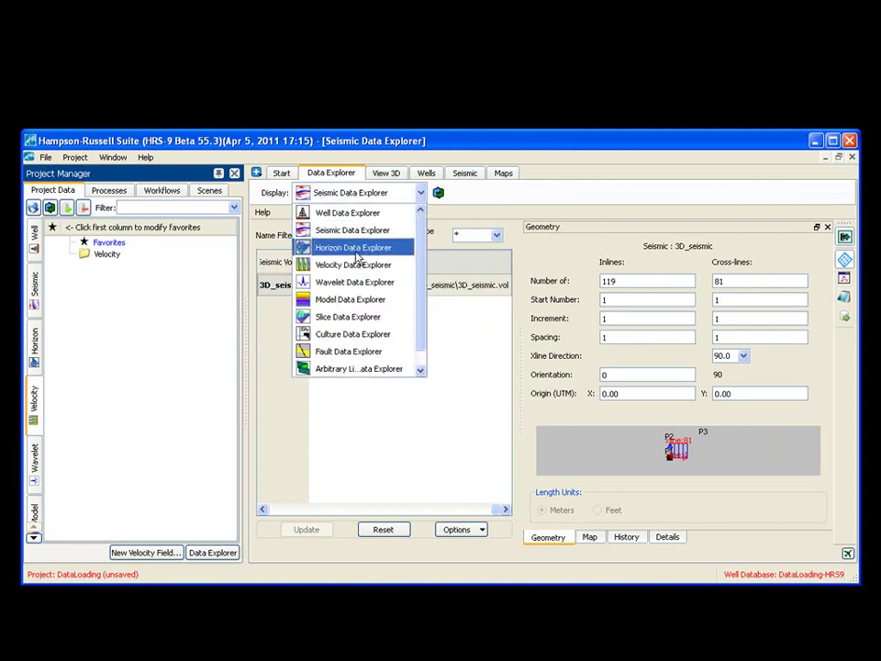
left_click(357, 248)
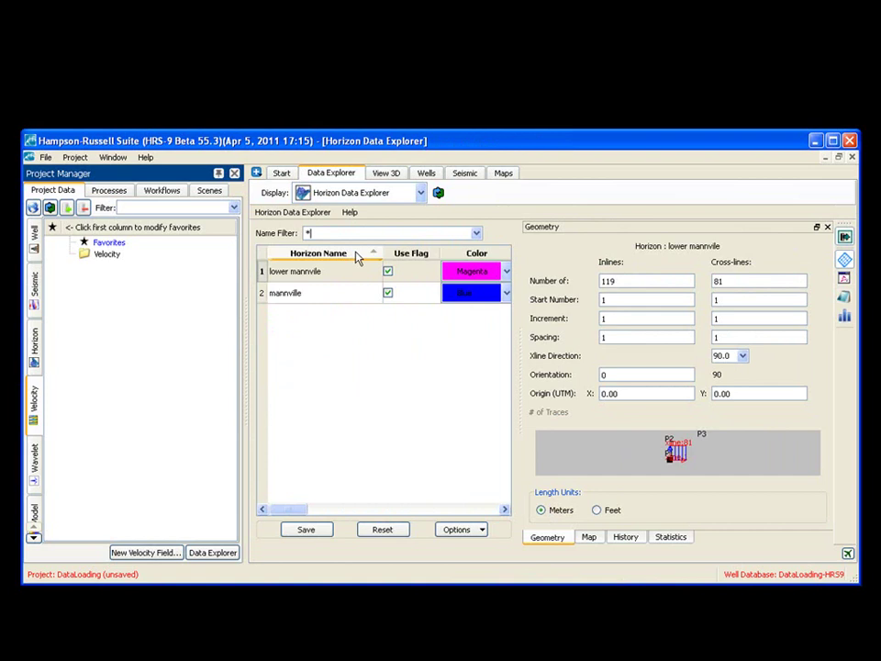
left_click(420, 193)
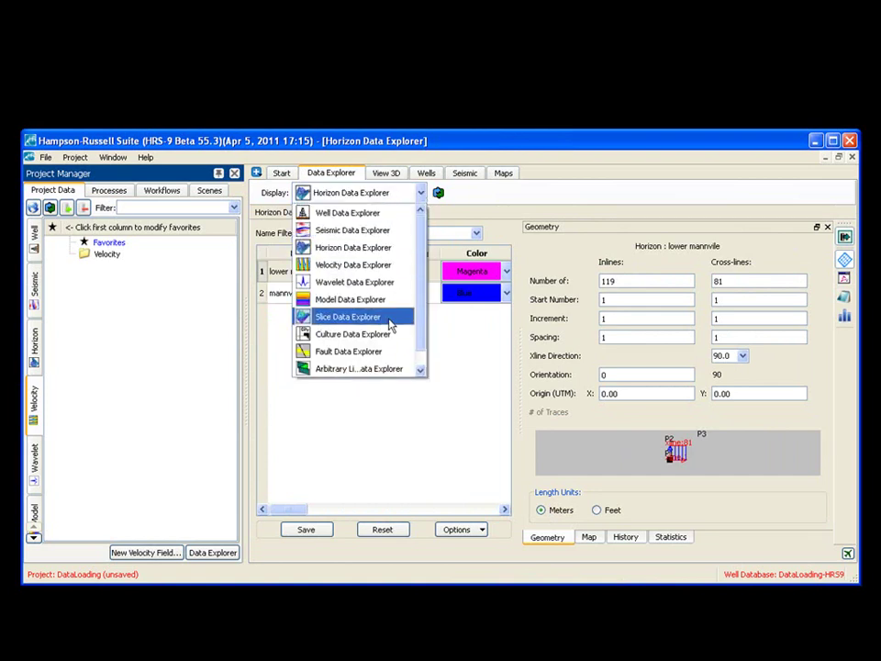
Return to the 13-well table in the Well Data Explorer and review the Well, Seismic and Horizon import menus
left_click(373, 214)
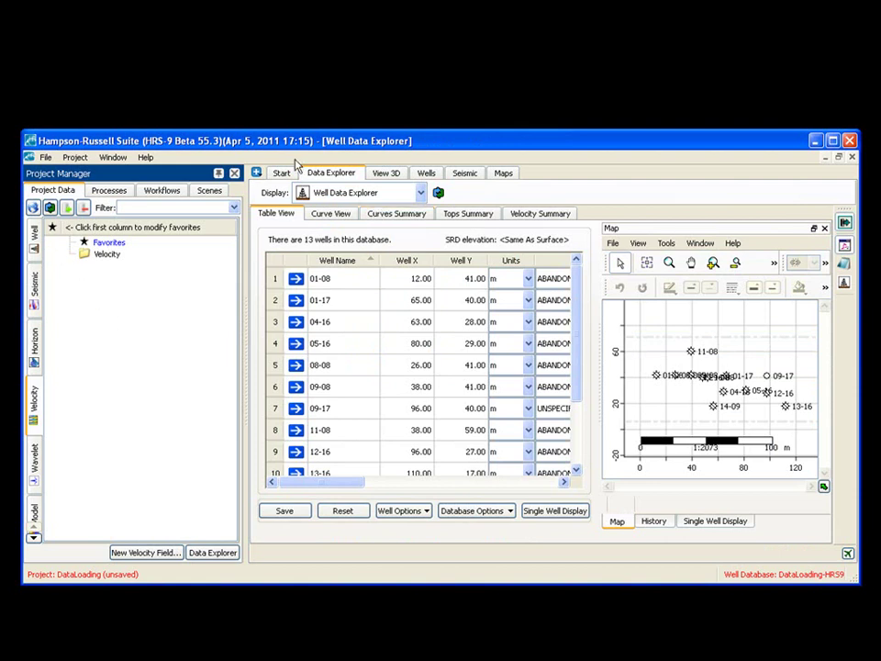
left_click(34, 248)
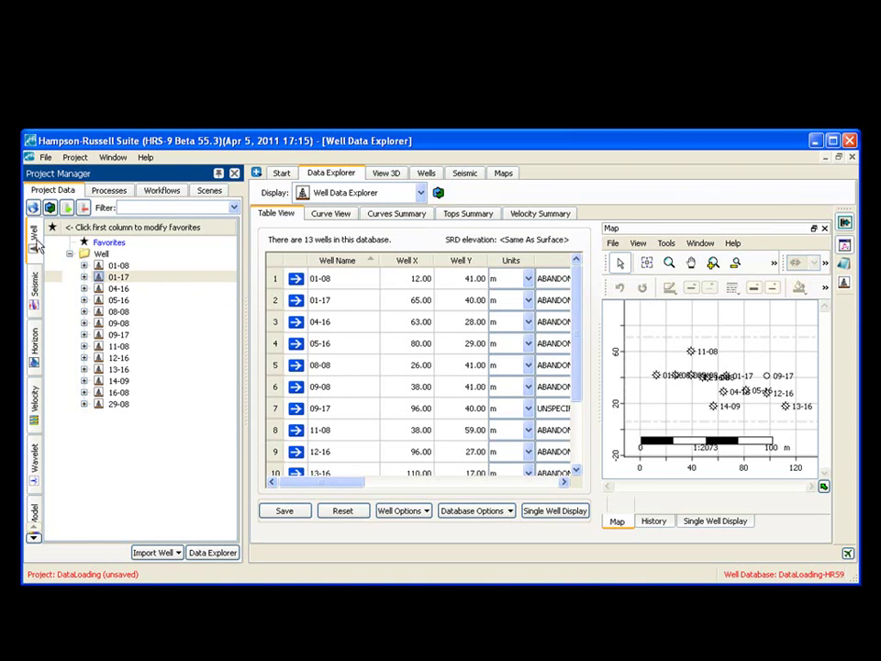
left_click(157, 553)
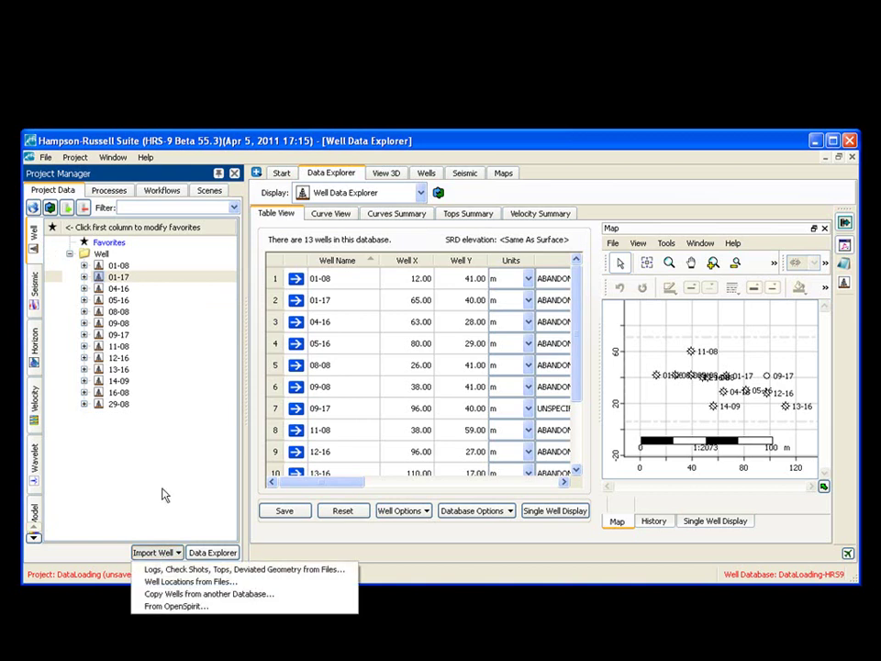
left_click(35, 291)
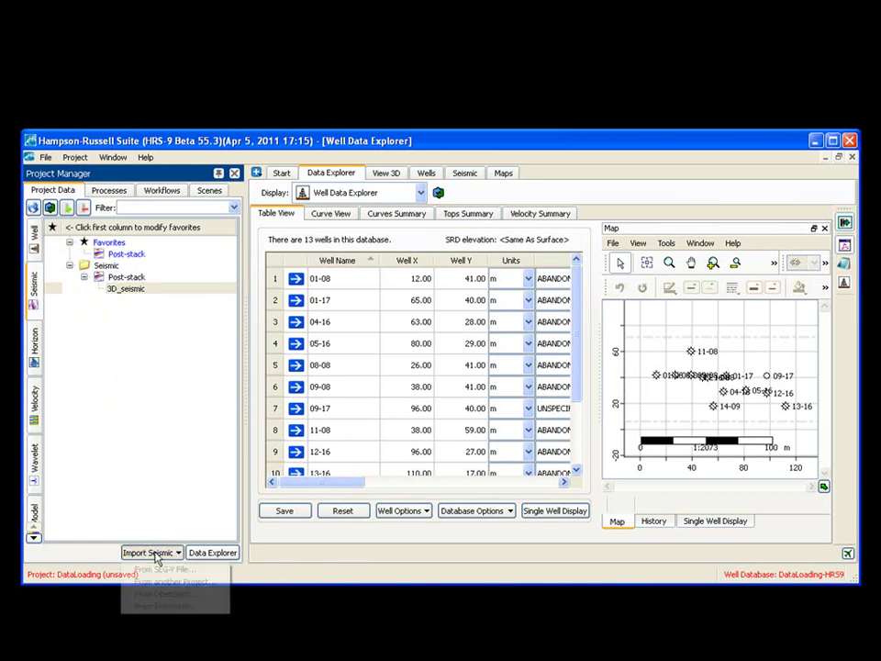
left_click(179, 554)
left_click(38, 354)
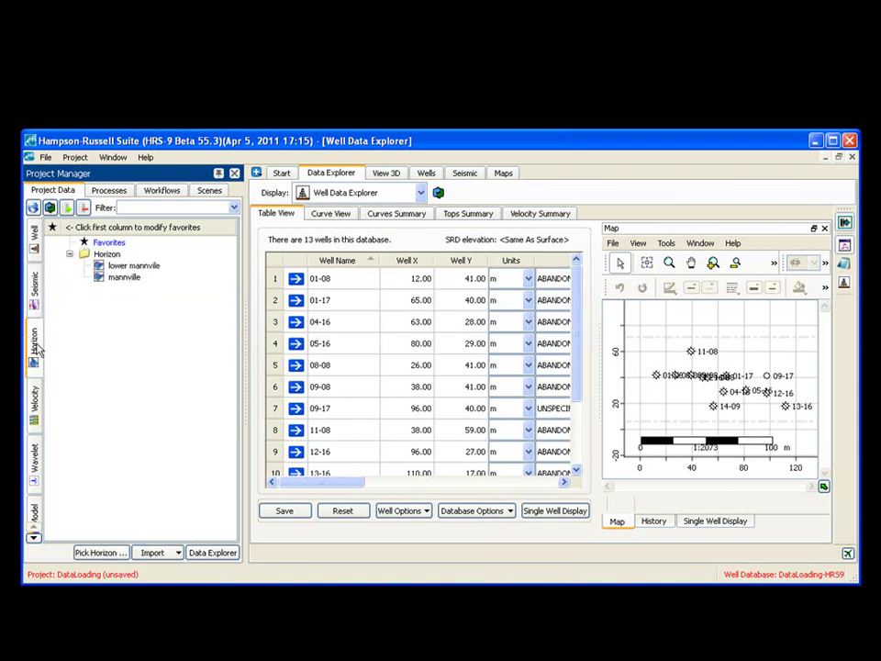
left_click(152, 553)
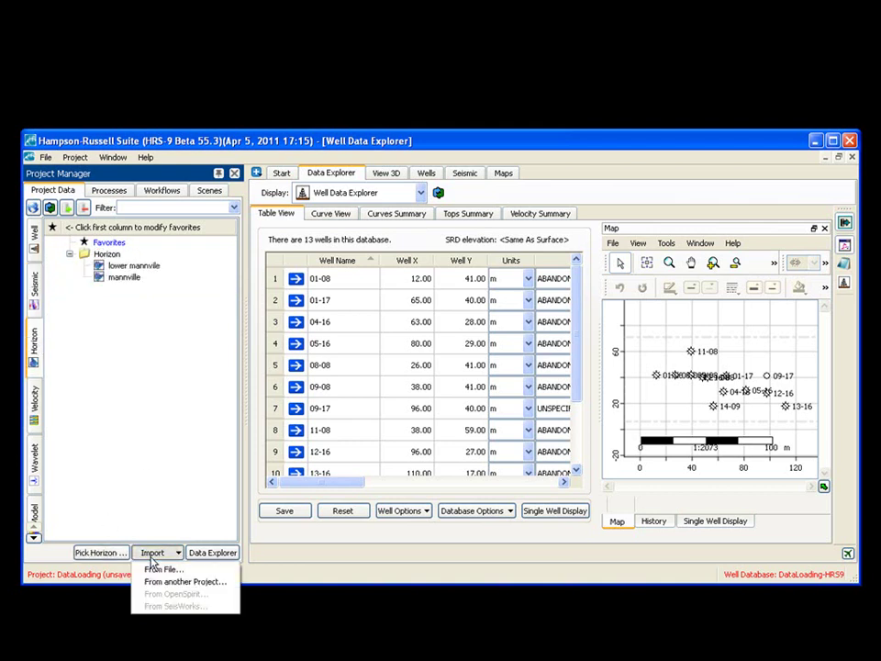